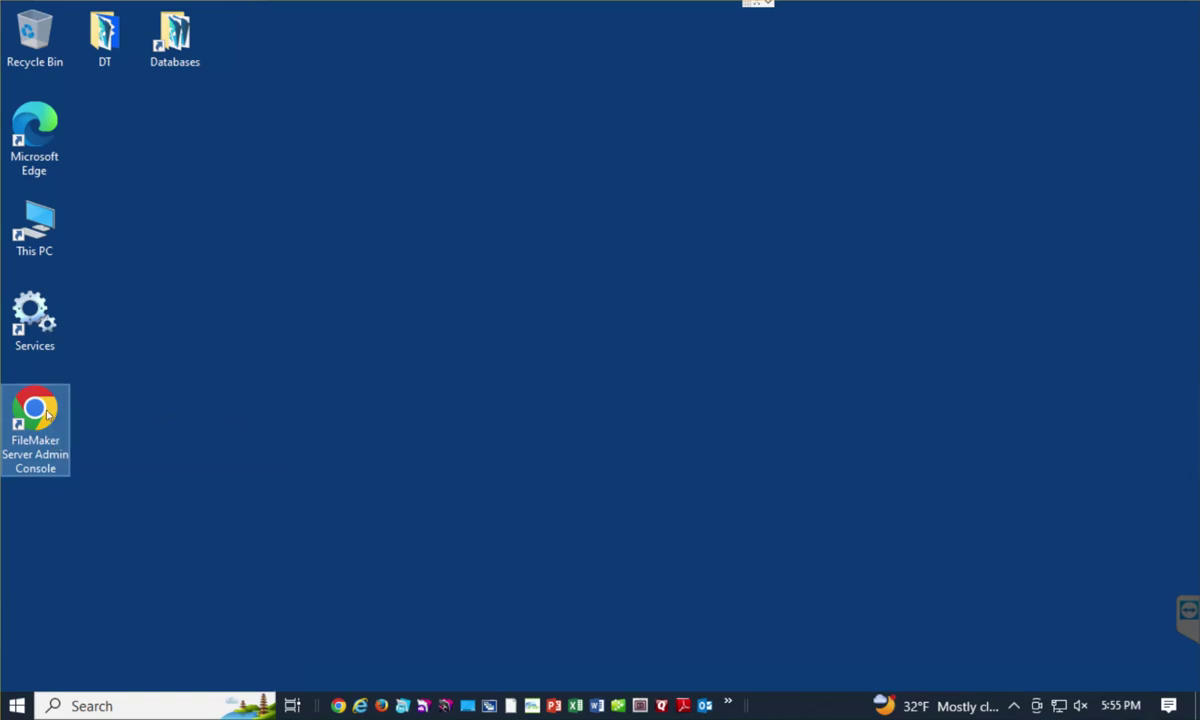
Step: Open the FileMaker Server Admin Console from the desktop and reposition its browser window so the full sign-in page fits
double_click(47, 414)
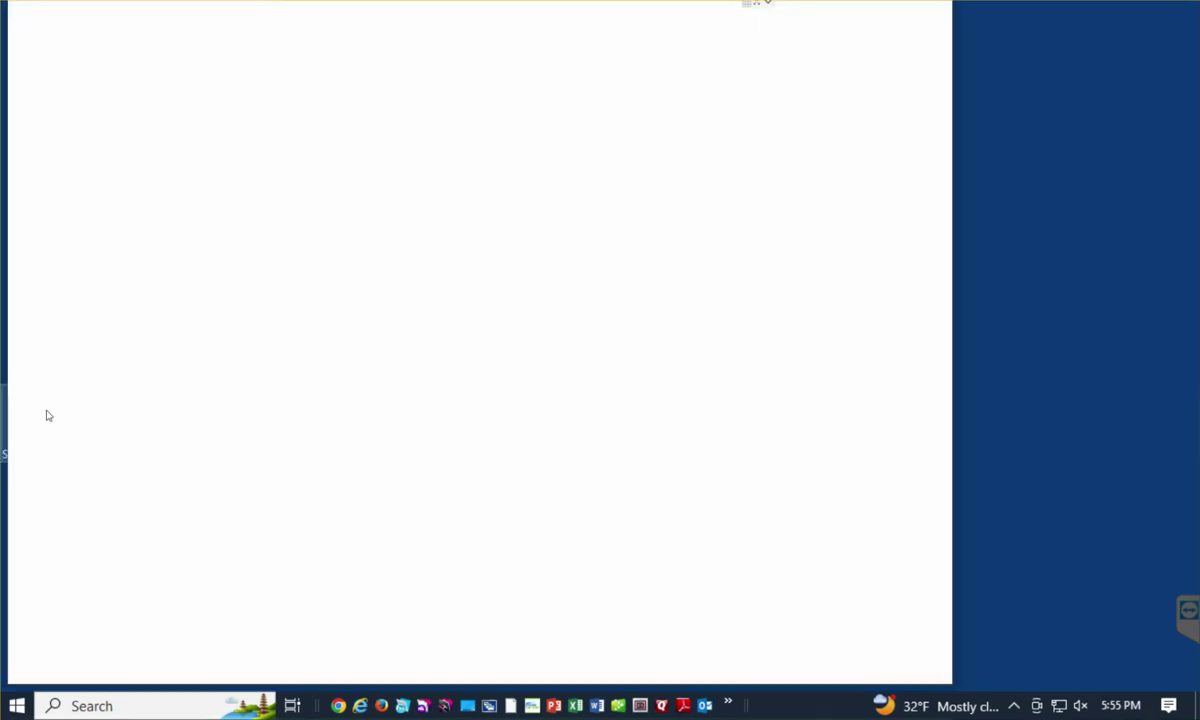
drag(321, 19, 509, 56)
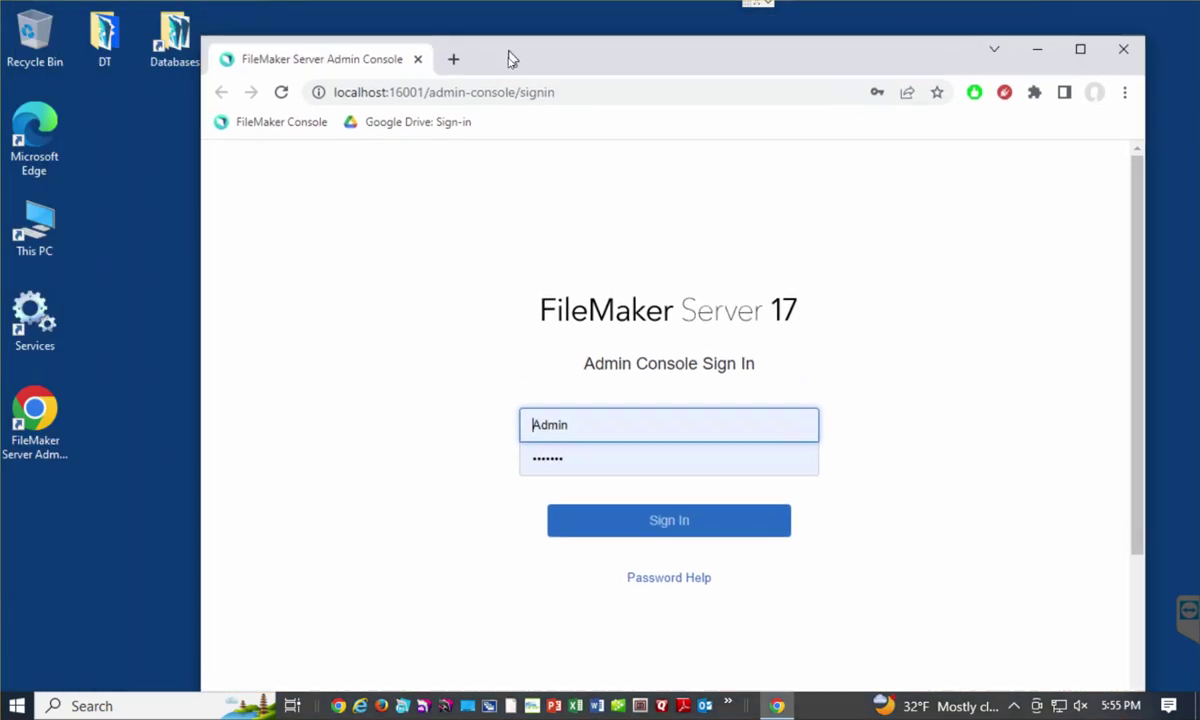
drag(556, 92, 289, 97)
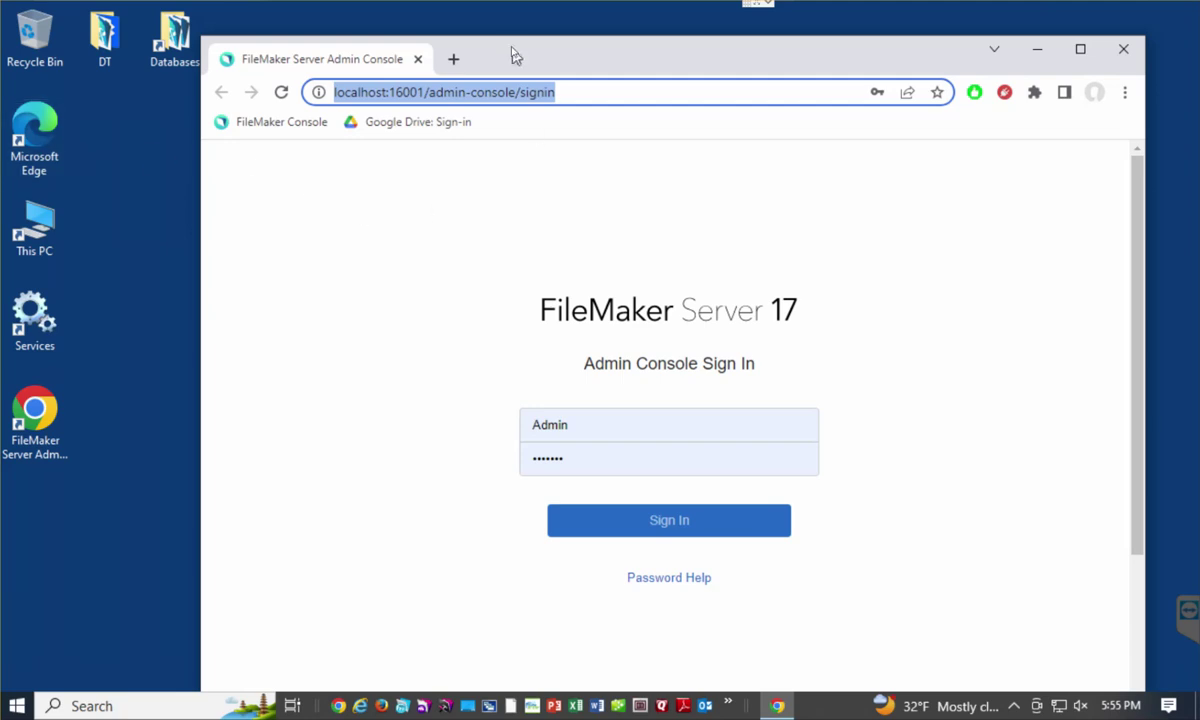
drag(506, 50, 430, 78)
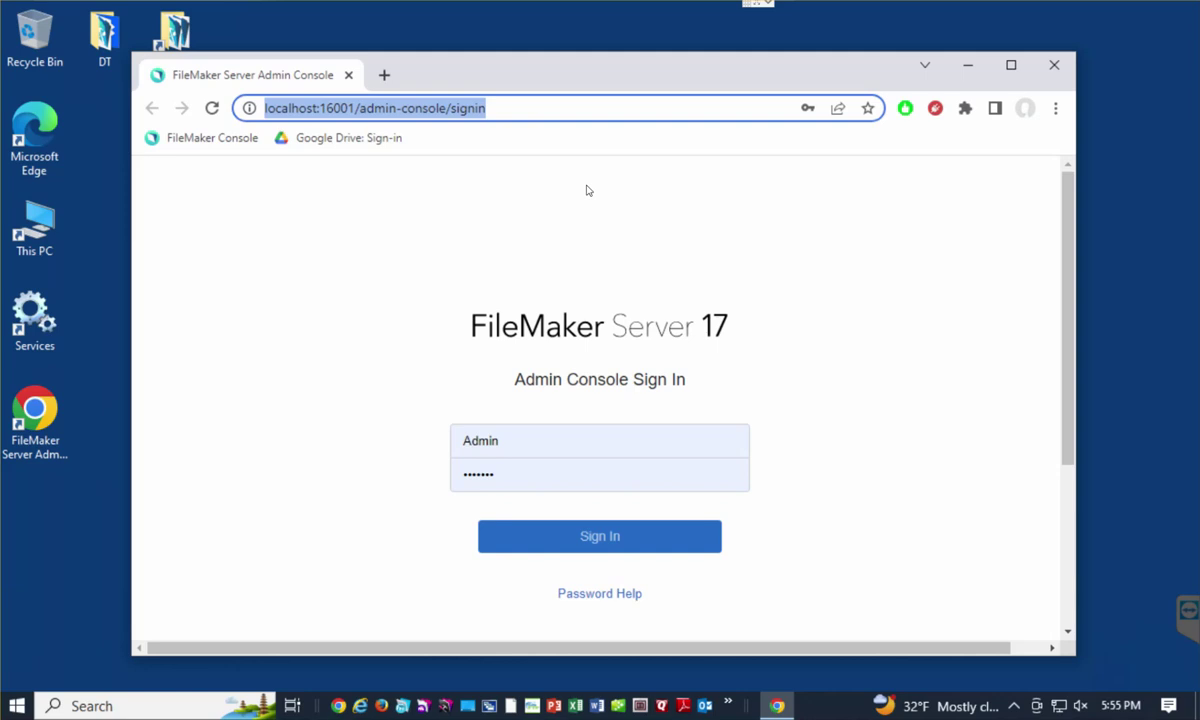
Step: Sign in to the admin console with the prefilled Admin user name and saved password
double_click(506, 438)
click(884, 408)
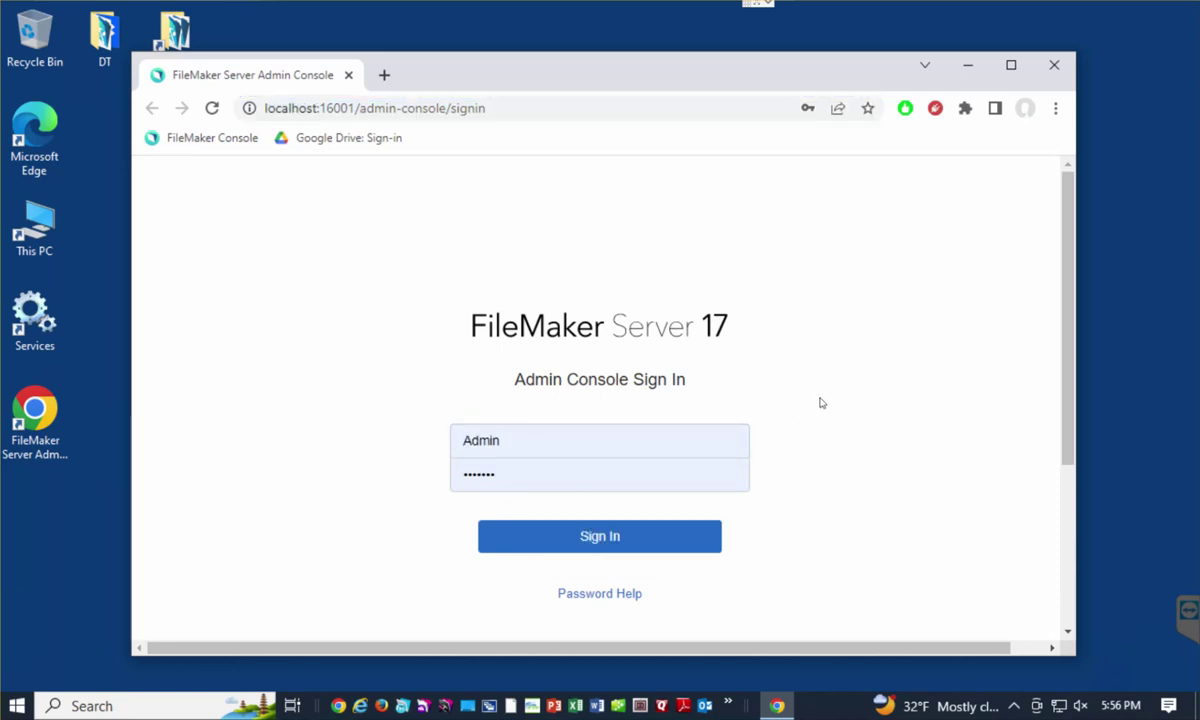
click(507, 469)
drag(500, 471, 445, 471)
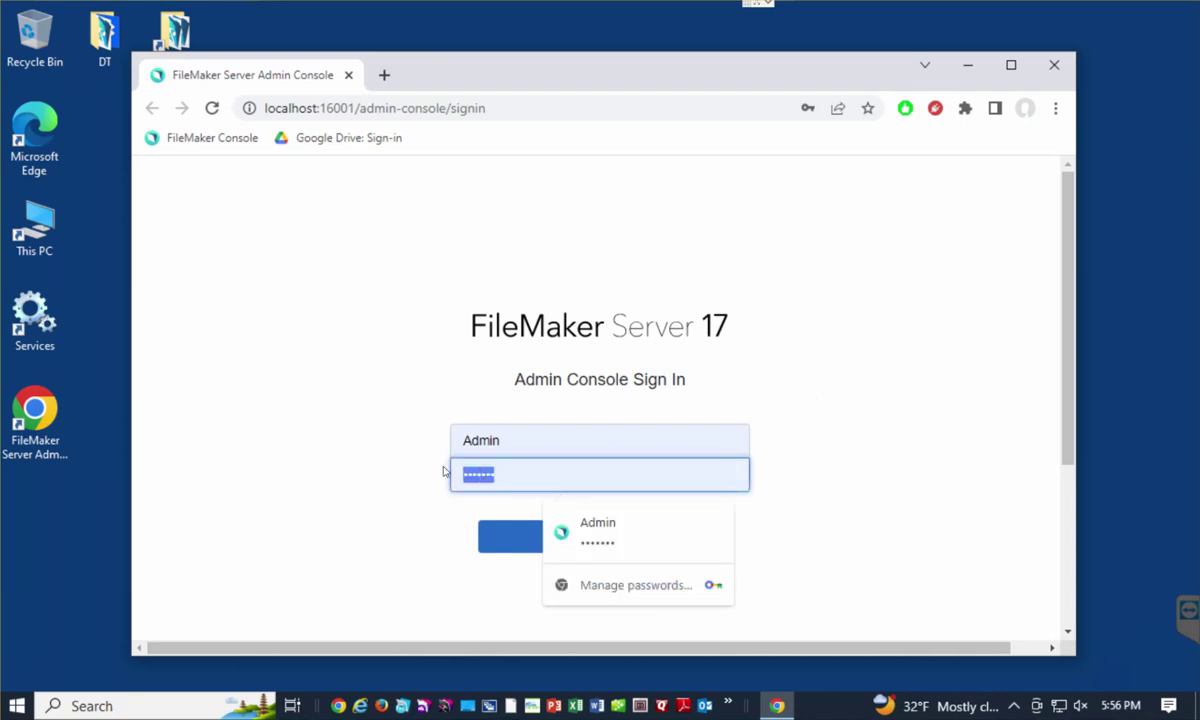
click(876, 414)
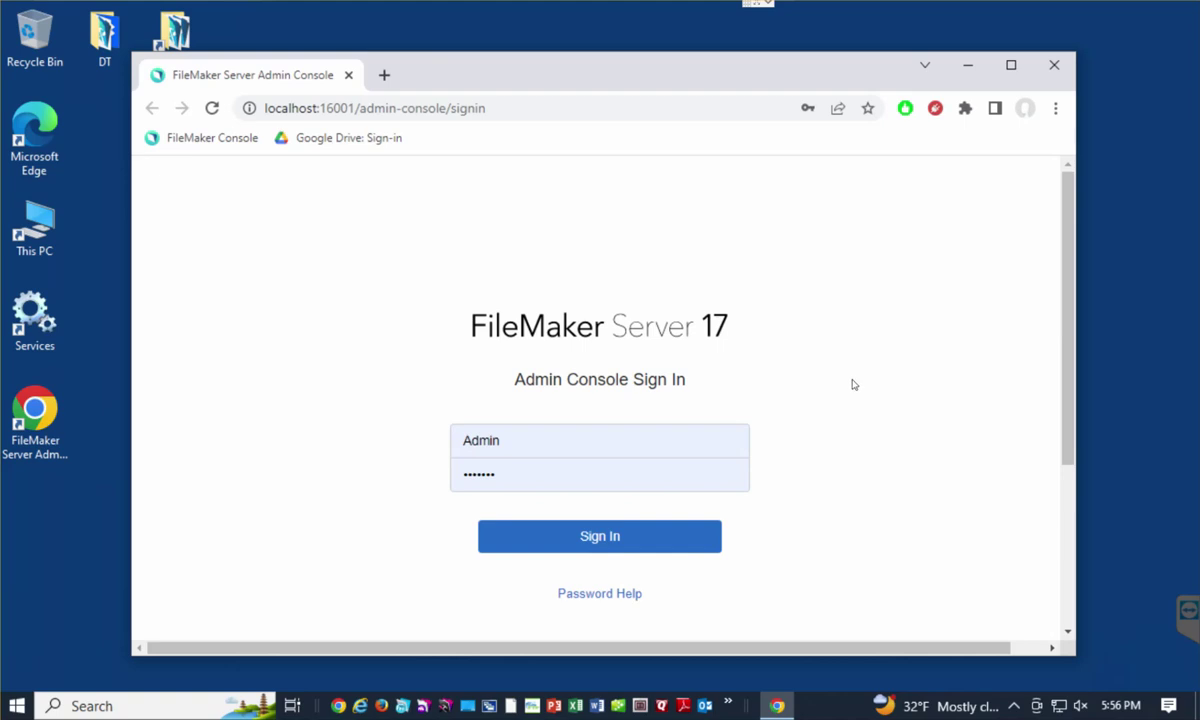
click(600, 537)
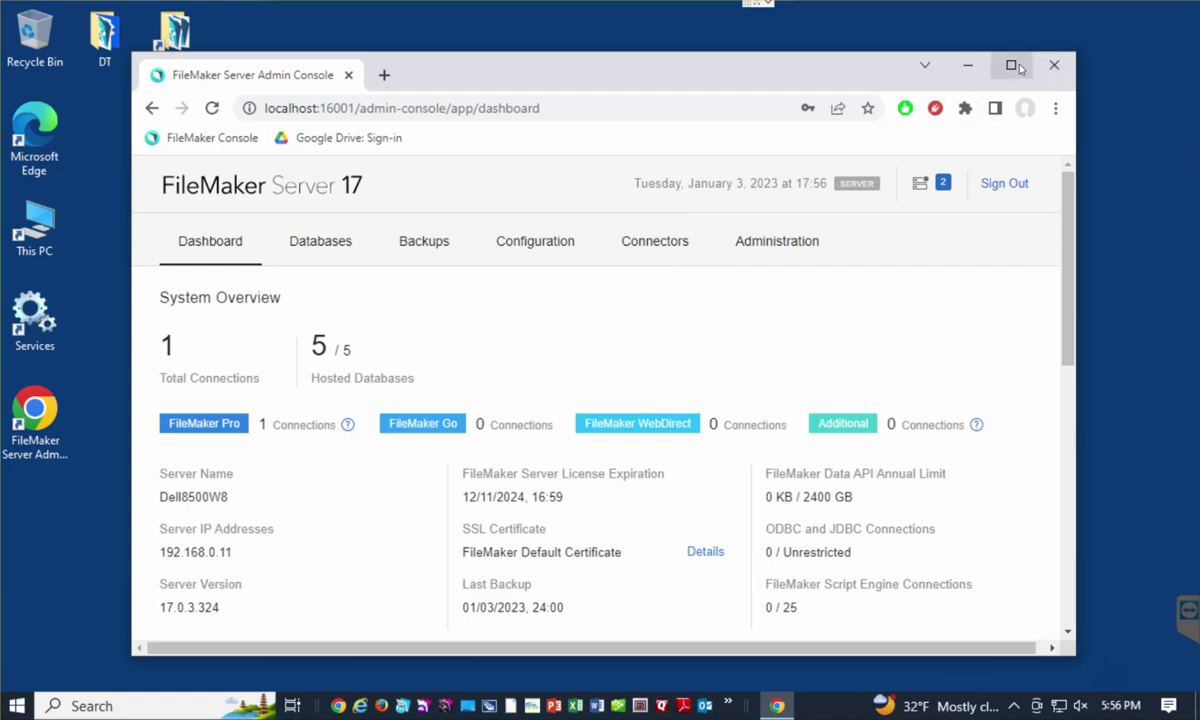
Step: Maximize the browser window and open the Databases page of the admin console
double_click(957, 64)
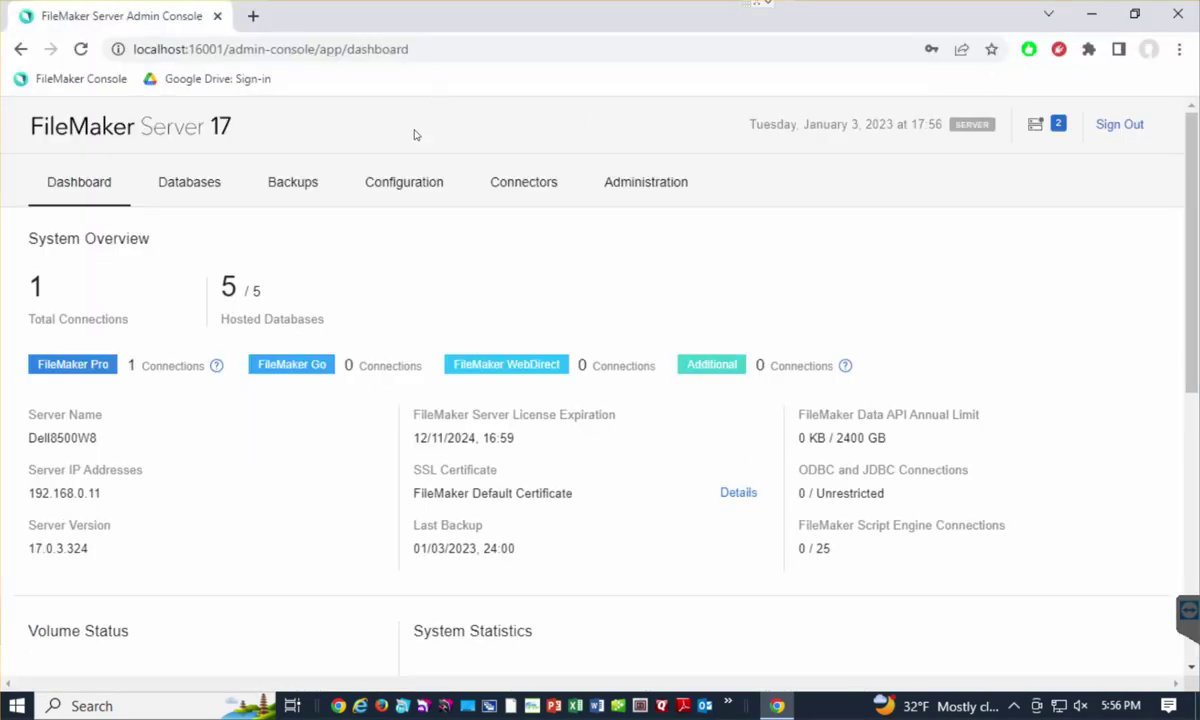
click(400, 50)
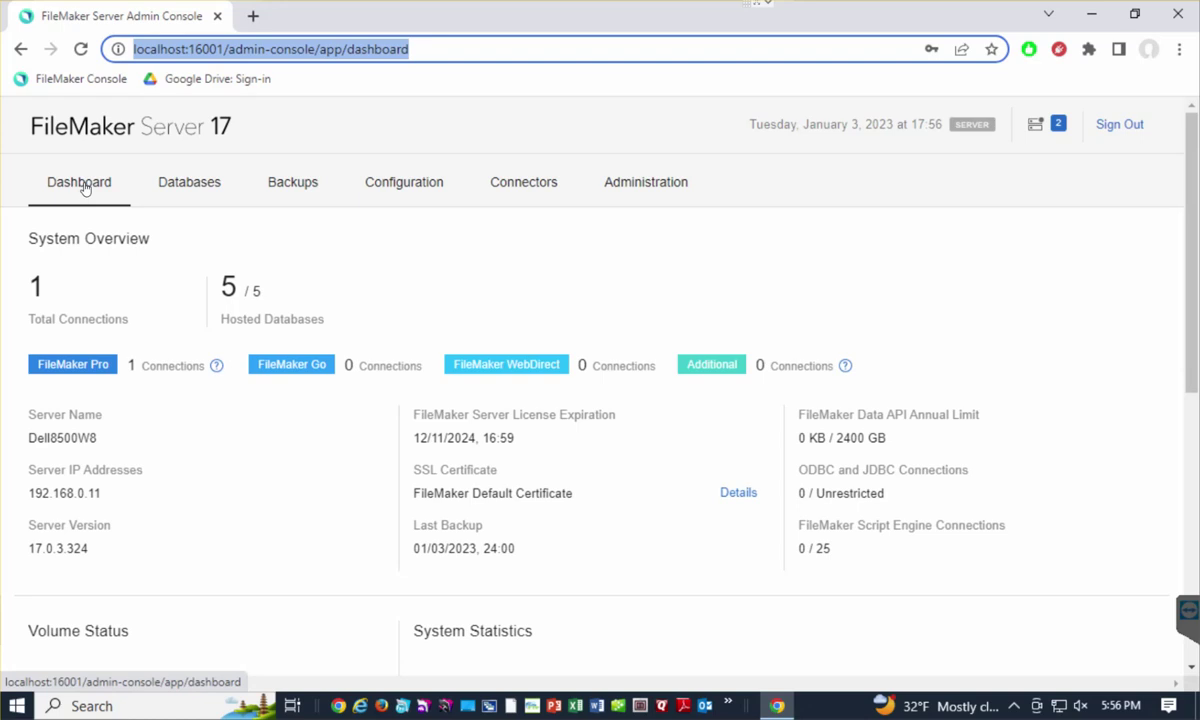
click(193, 184)
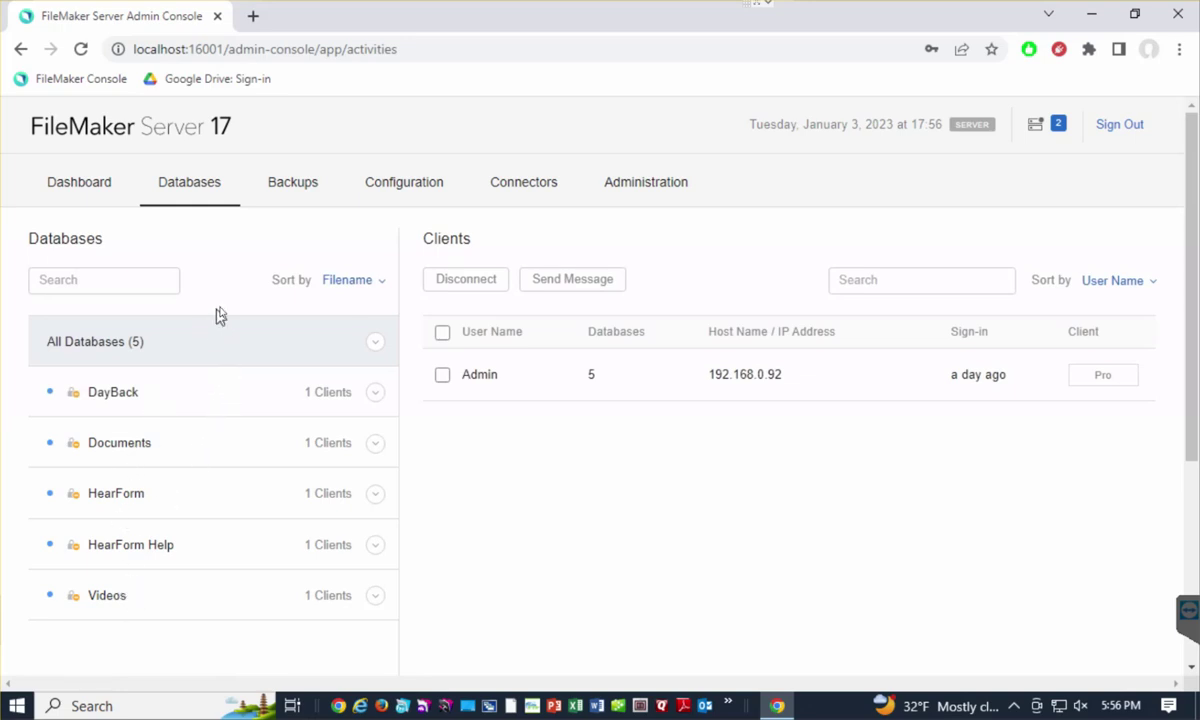
click(375, 343)
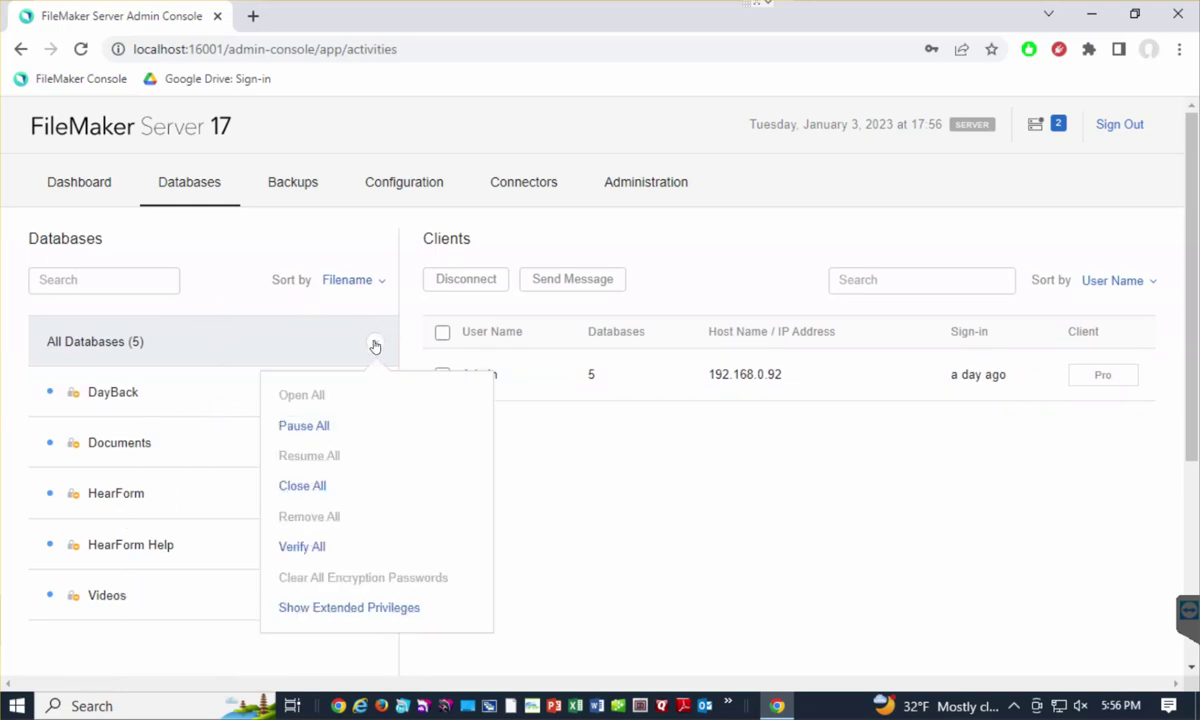
click(298, 488)
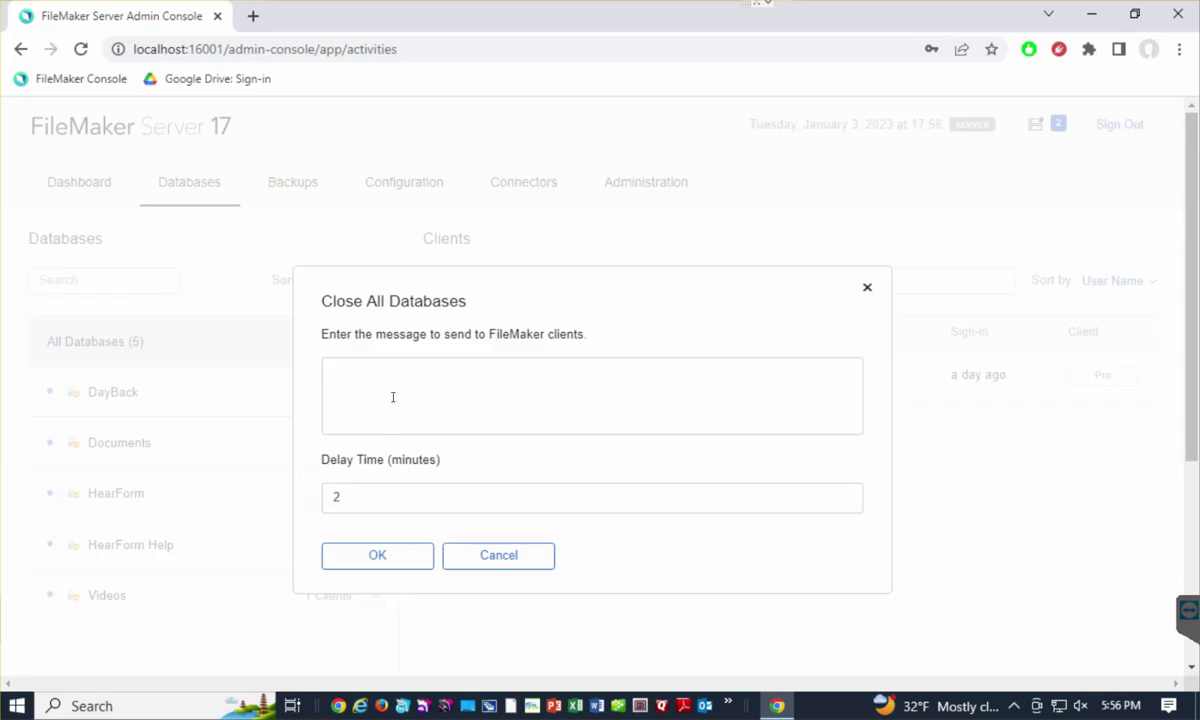
double_click(336, 497)
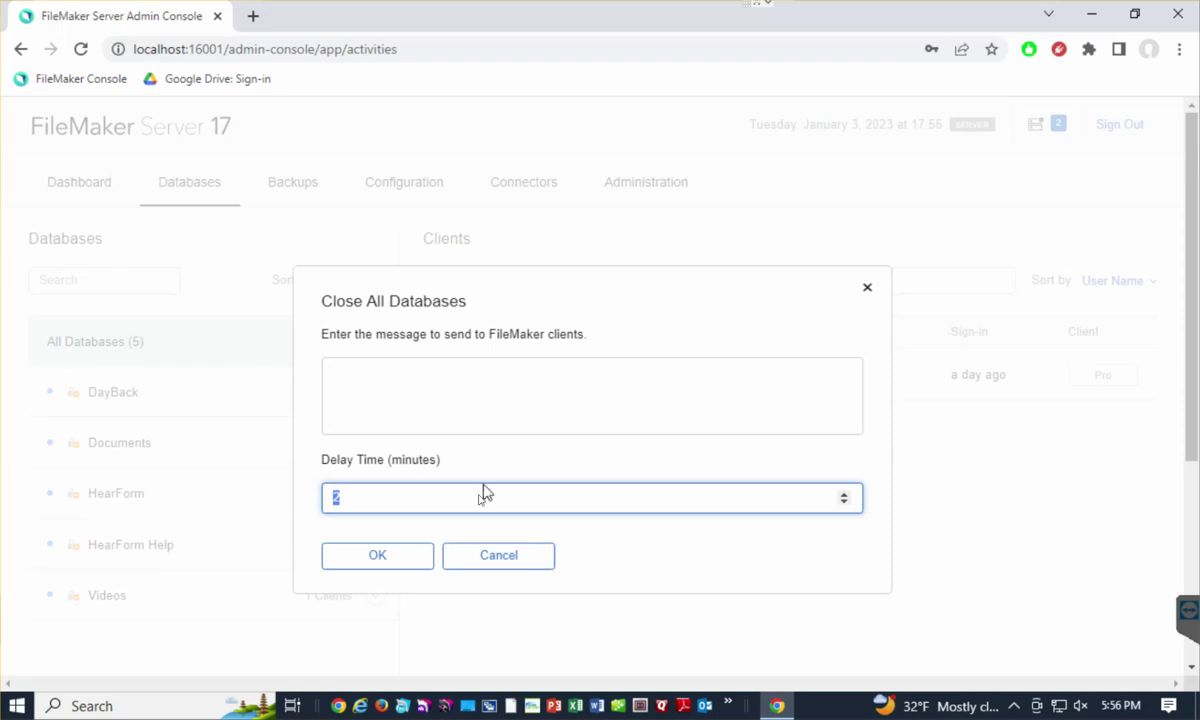
click(482, 554)
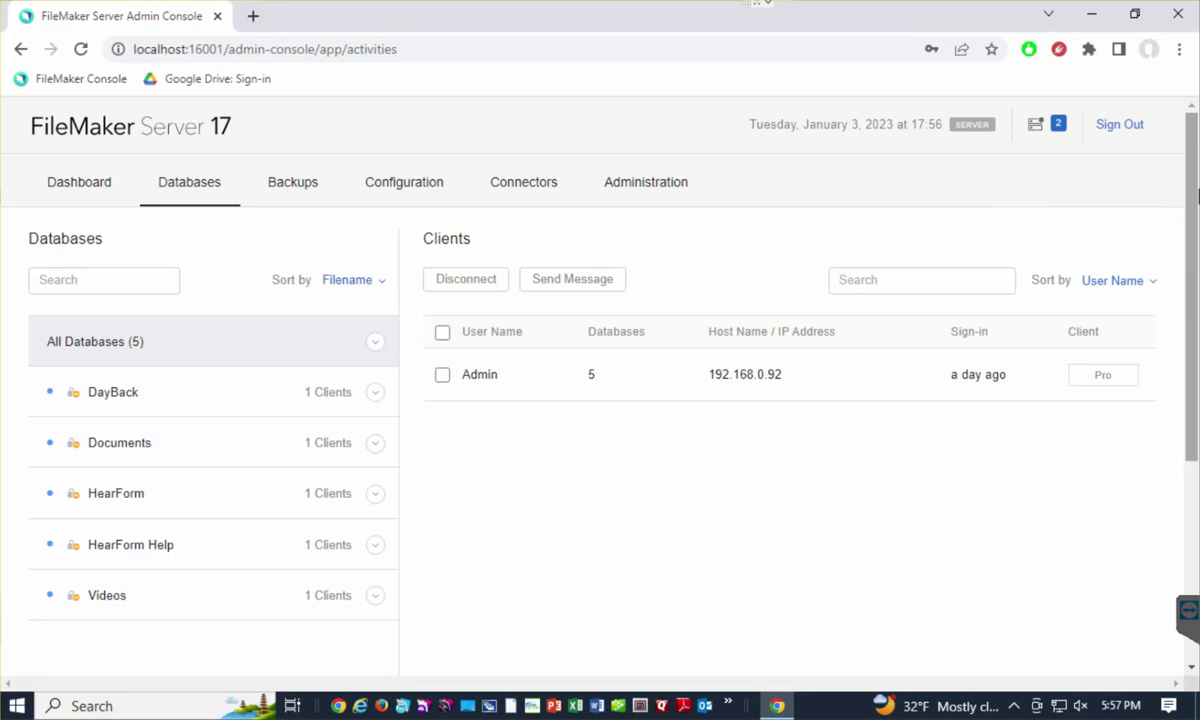
key(alt+Tab)
drag(412, 23, 380, 70)
key(alt+Tab)
click(442, 375)
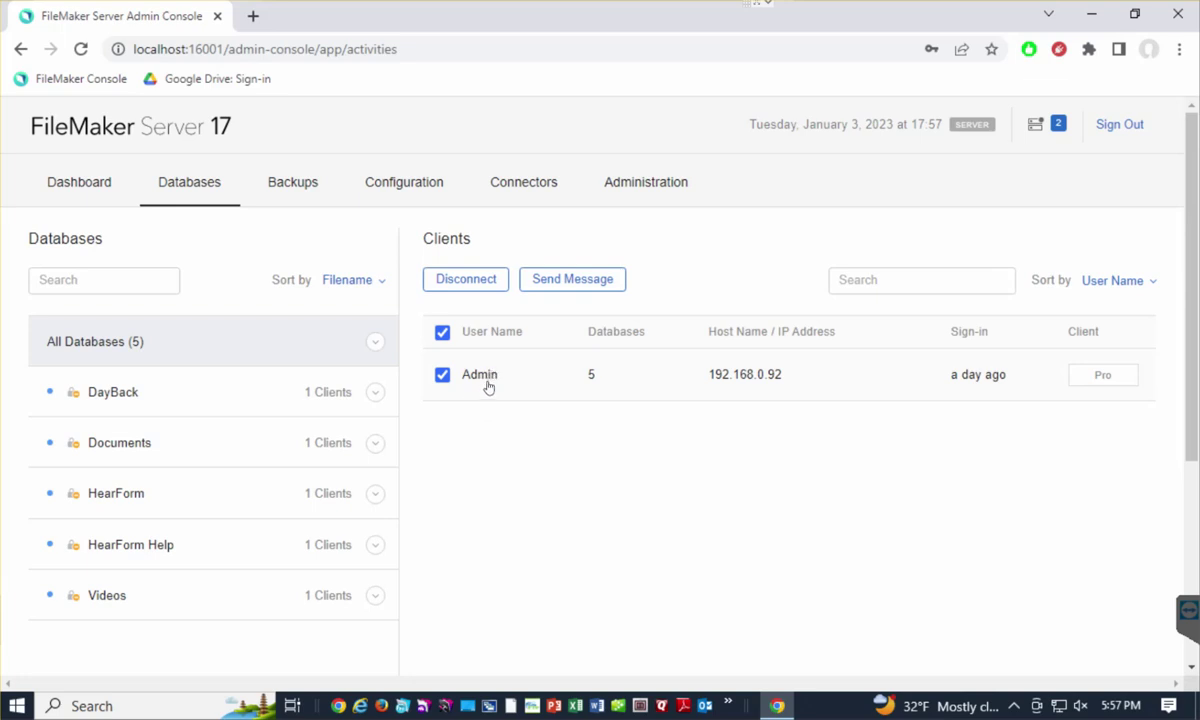
click(468, 281)
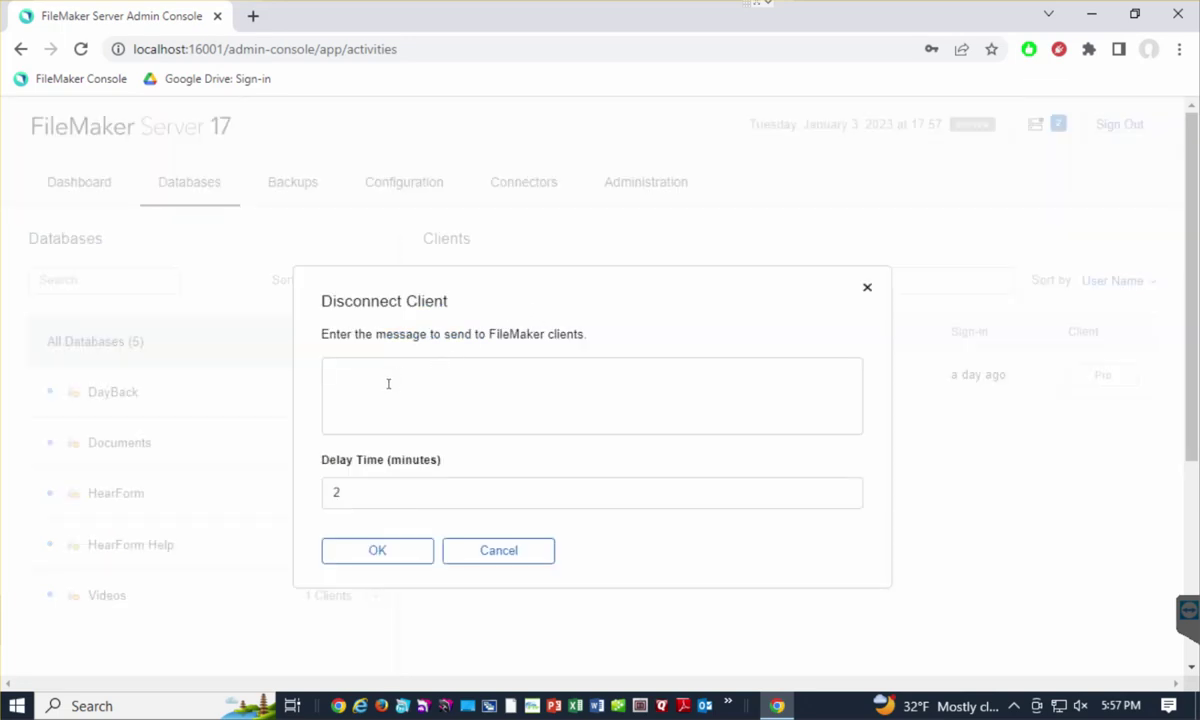
double_click(338, 492)
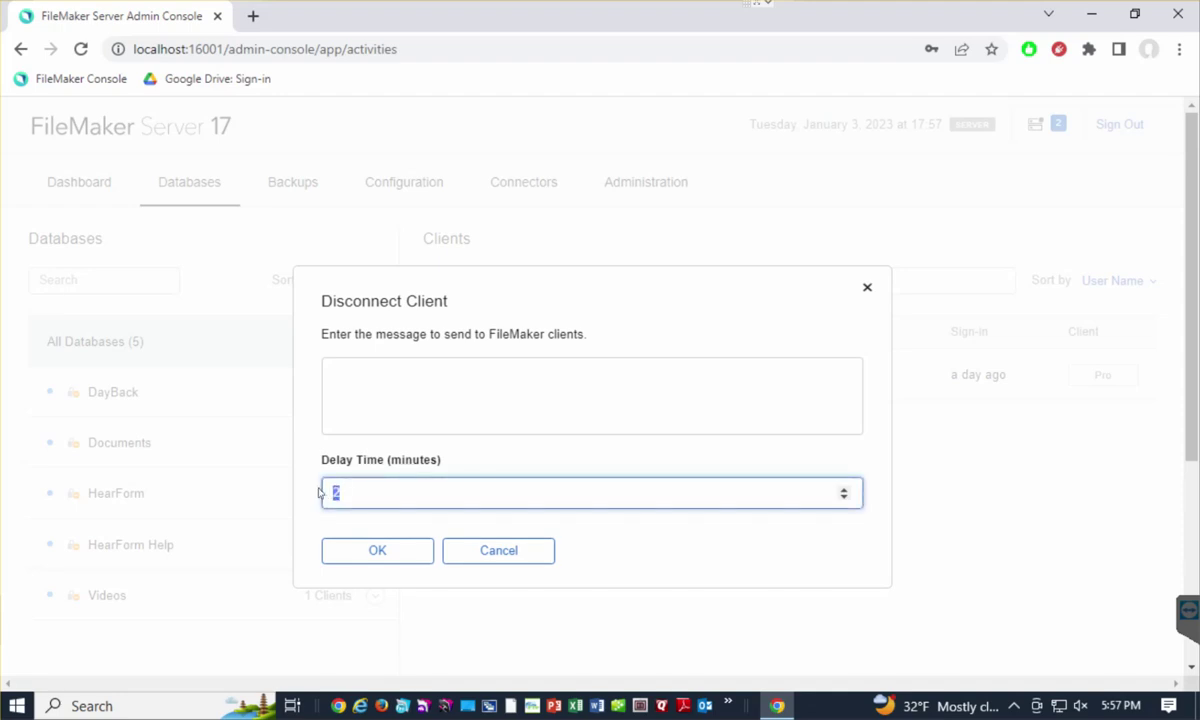
click(490, 549)
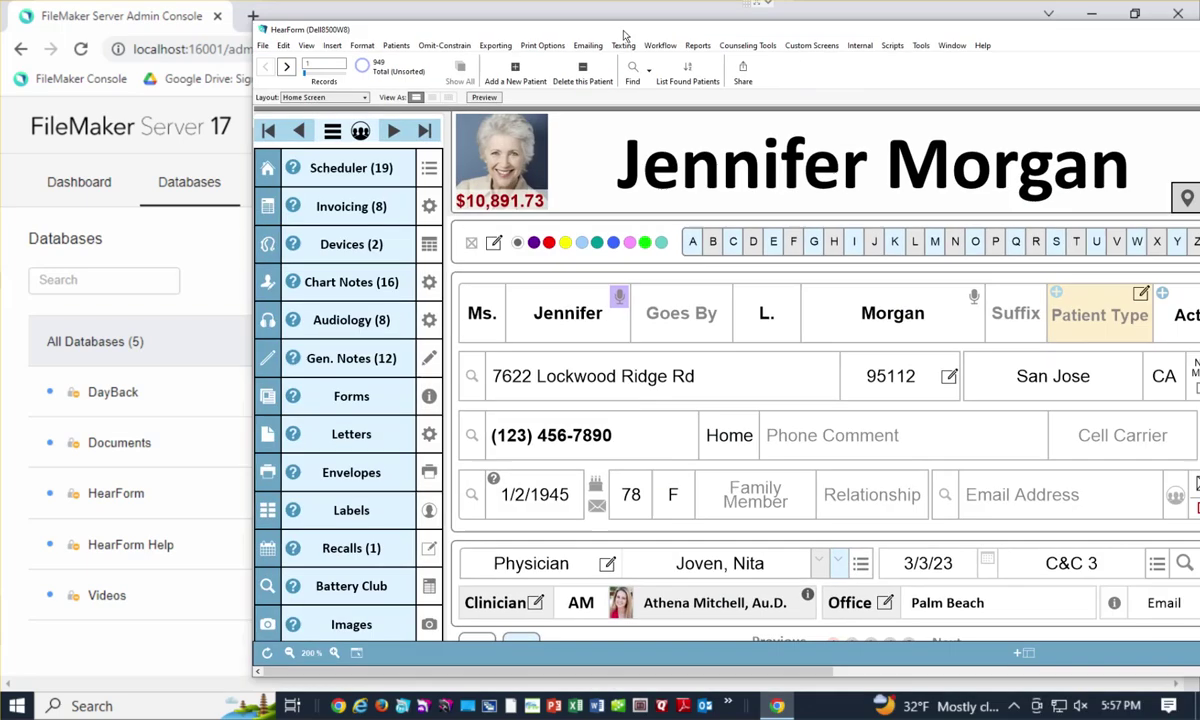
Step: Close the HearForm client window and the FileMaker Pro Advanced launch window to disconnect the client
drag(632, 17, 367, 51)
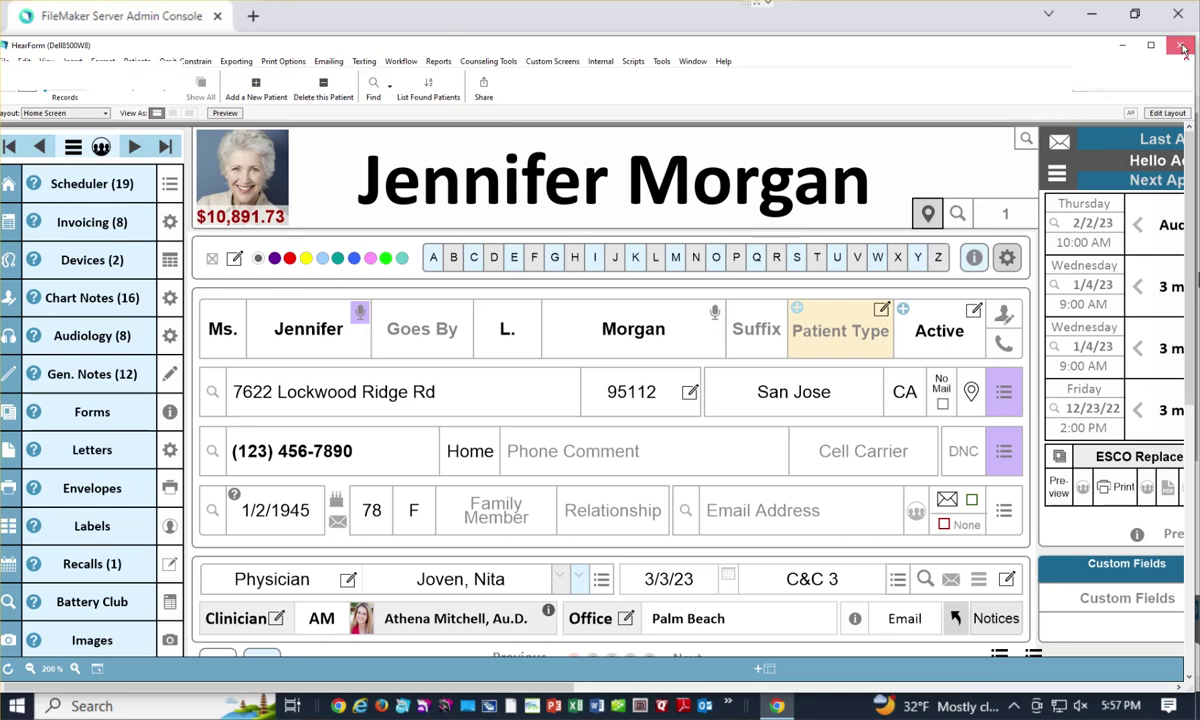
click(1182, 48)
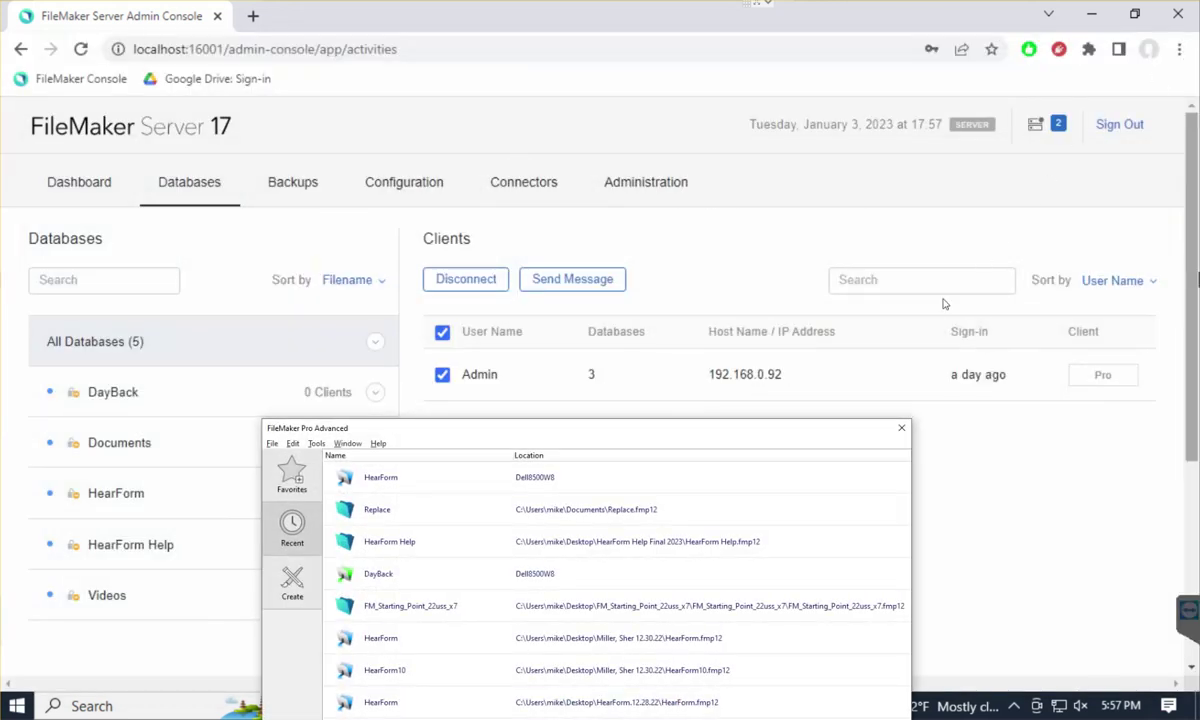
click(901, 427)
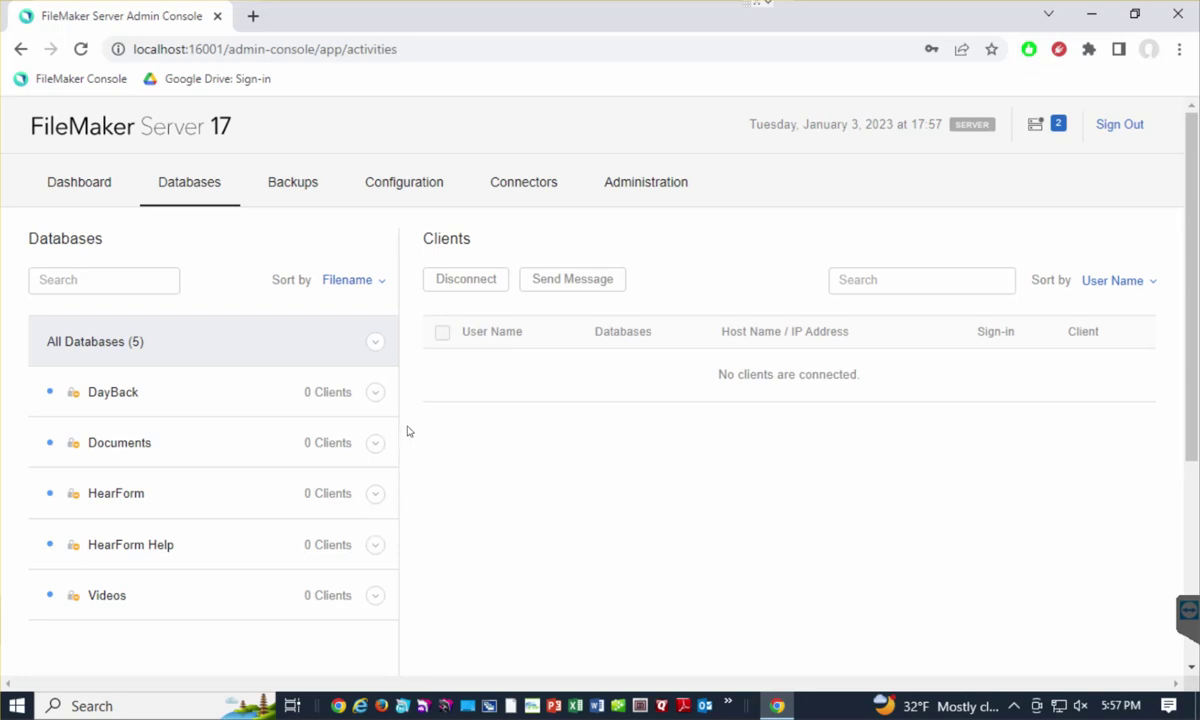
Step: Close the hosted HearForm database on the server
click(373, 343)
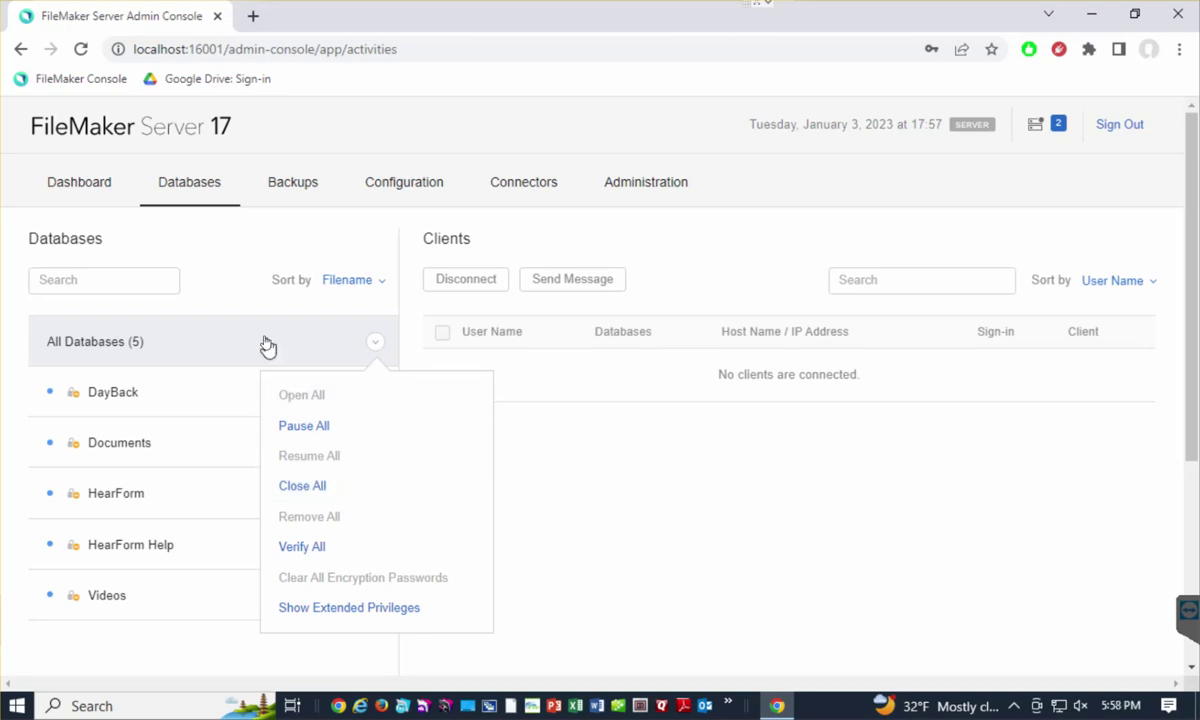
click(235, 325)
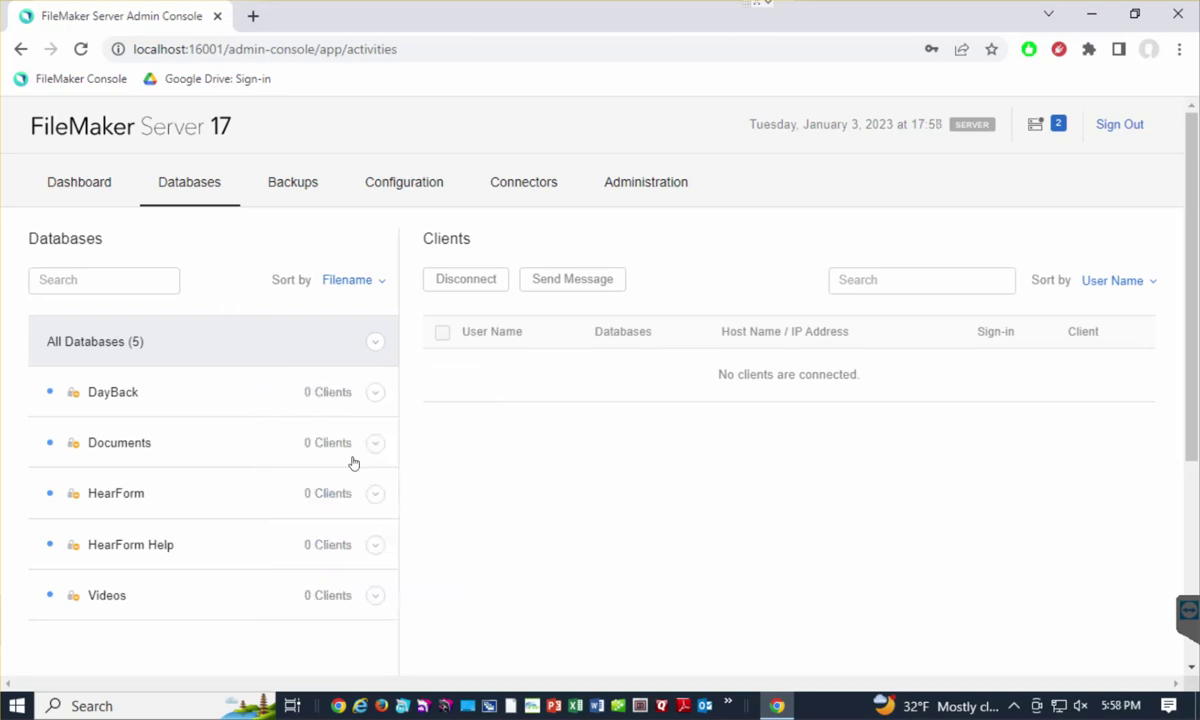
click(375, 496)
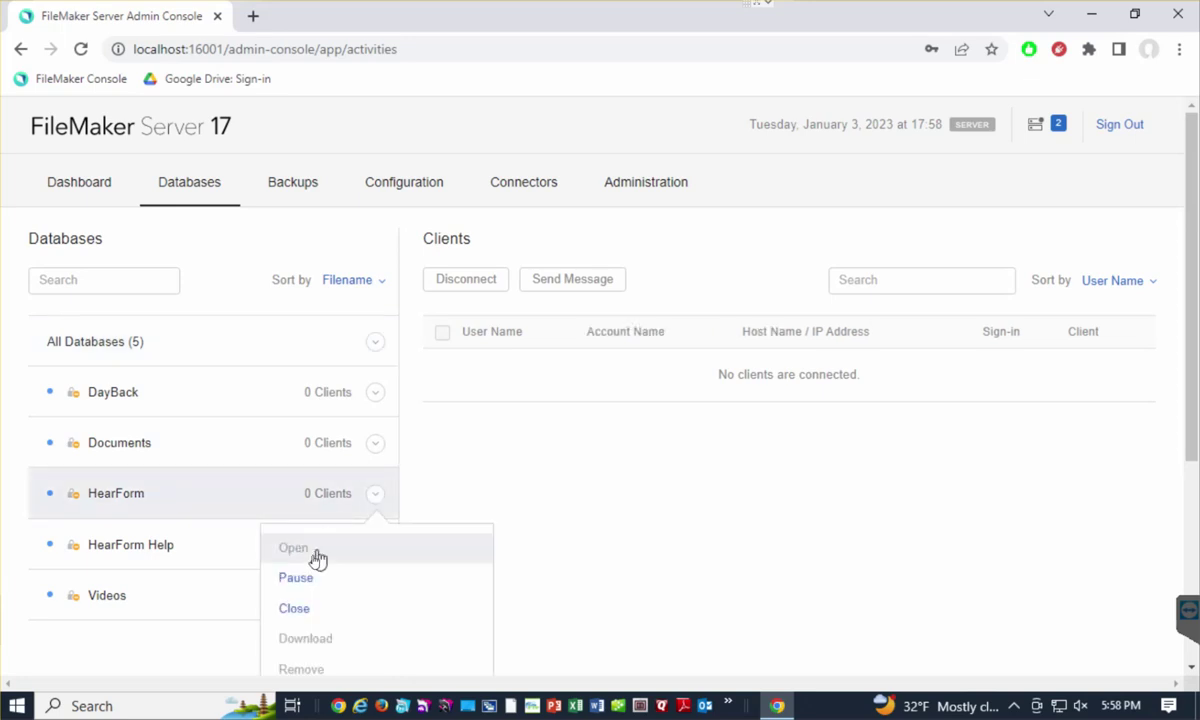
scroll(388, 485, down, 3)
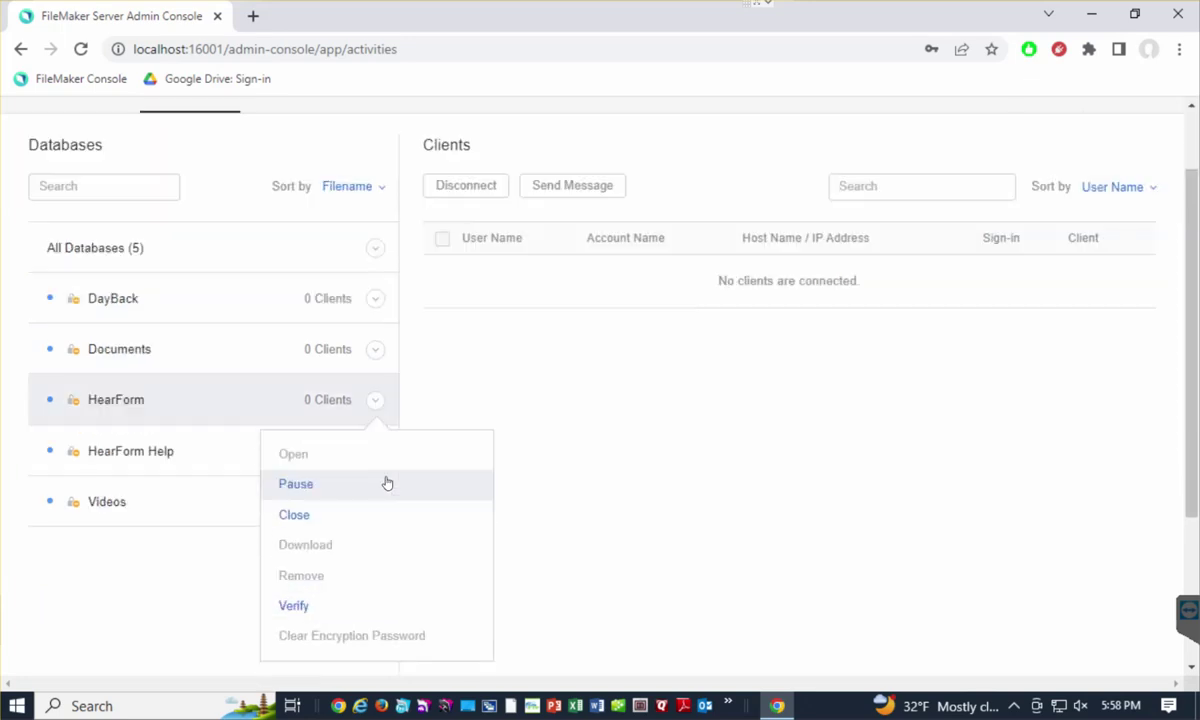
scroll(377, 479, up, 1)
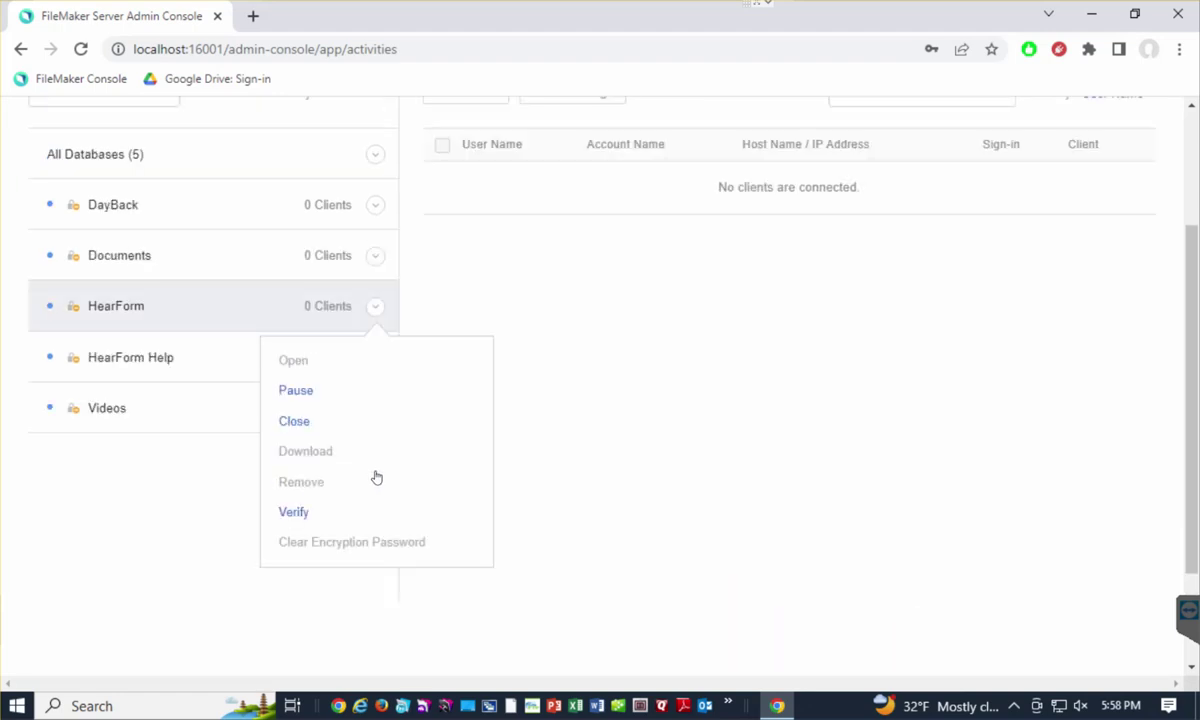
click(294, 421)
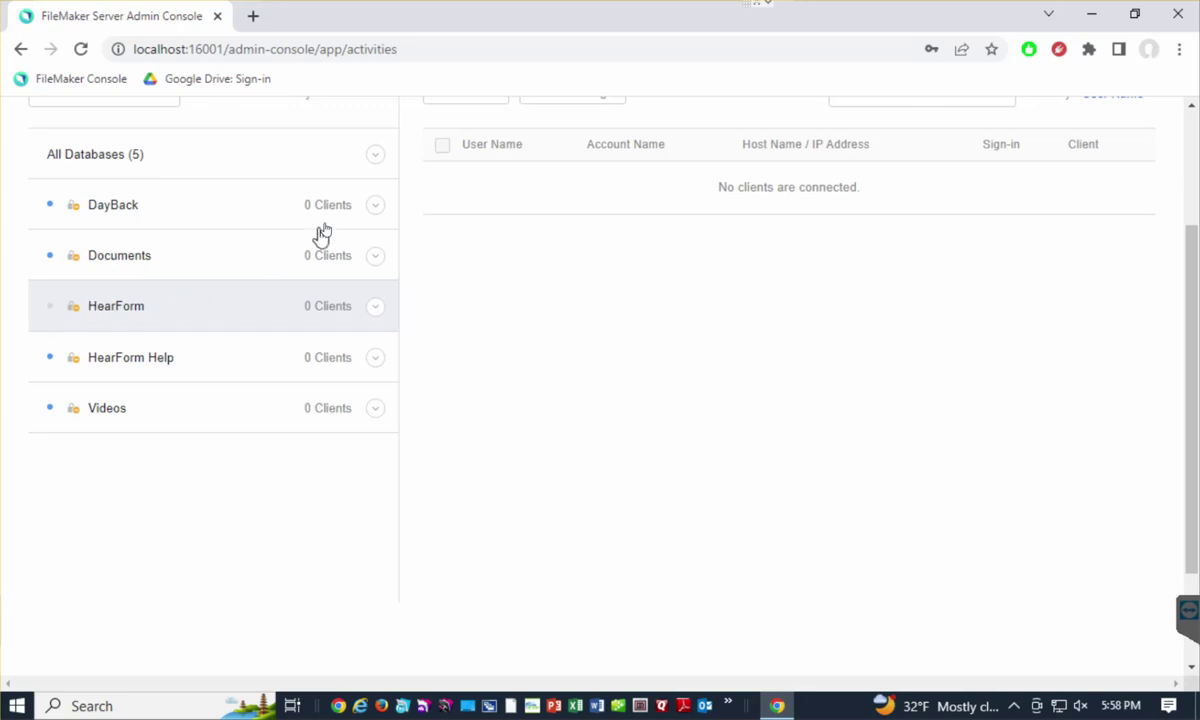
Step: Close the hosted DayBack database, and close all the remaining databases together
click(376, 207)
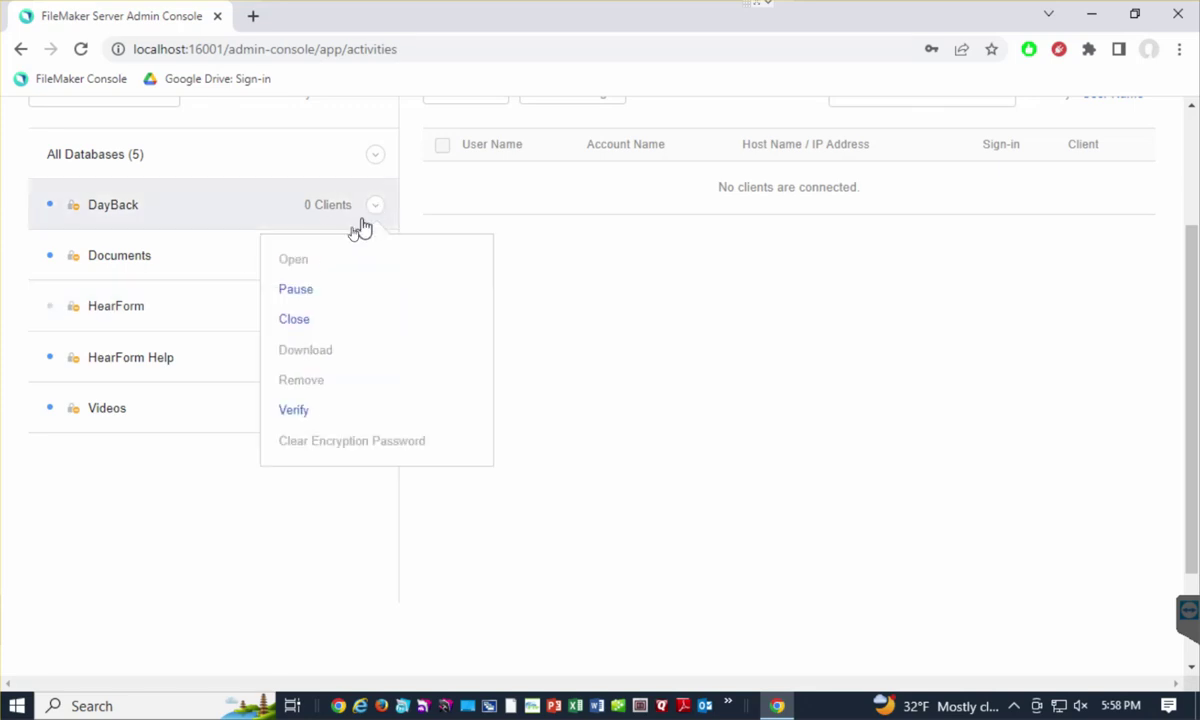
click(295, 319)
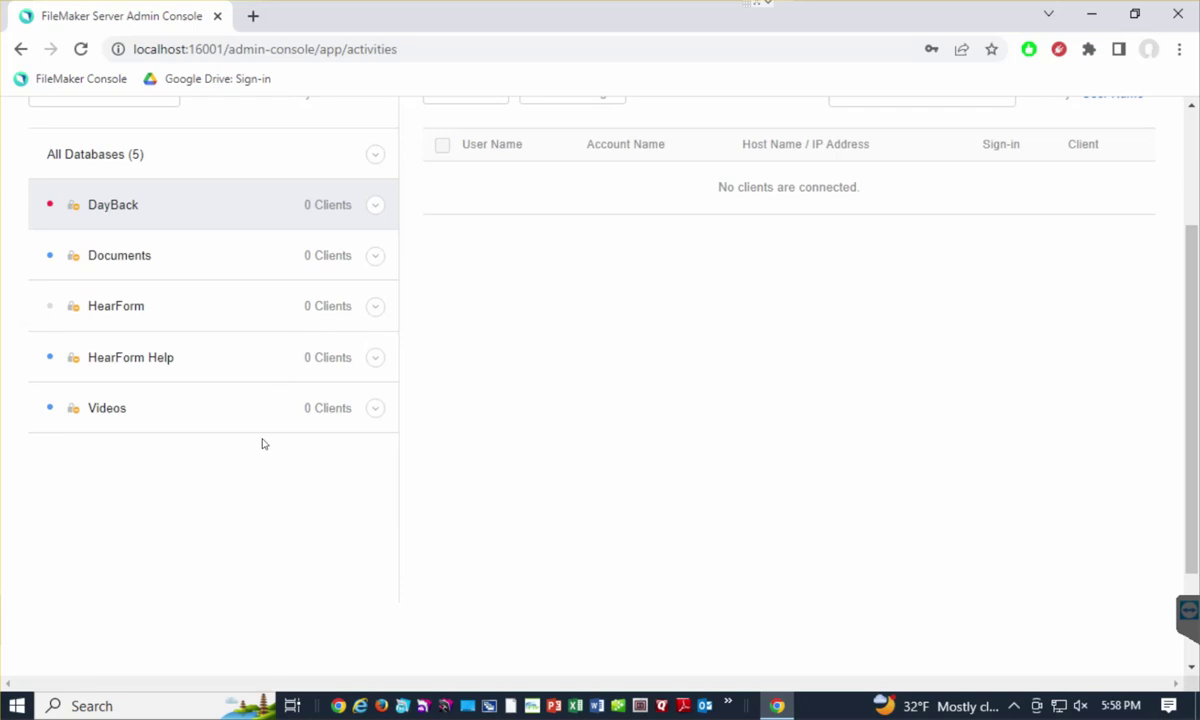
click(375, 155)
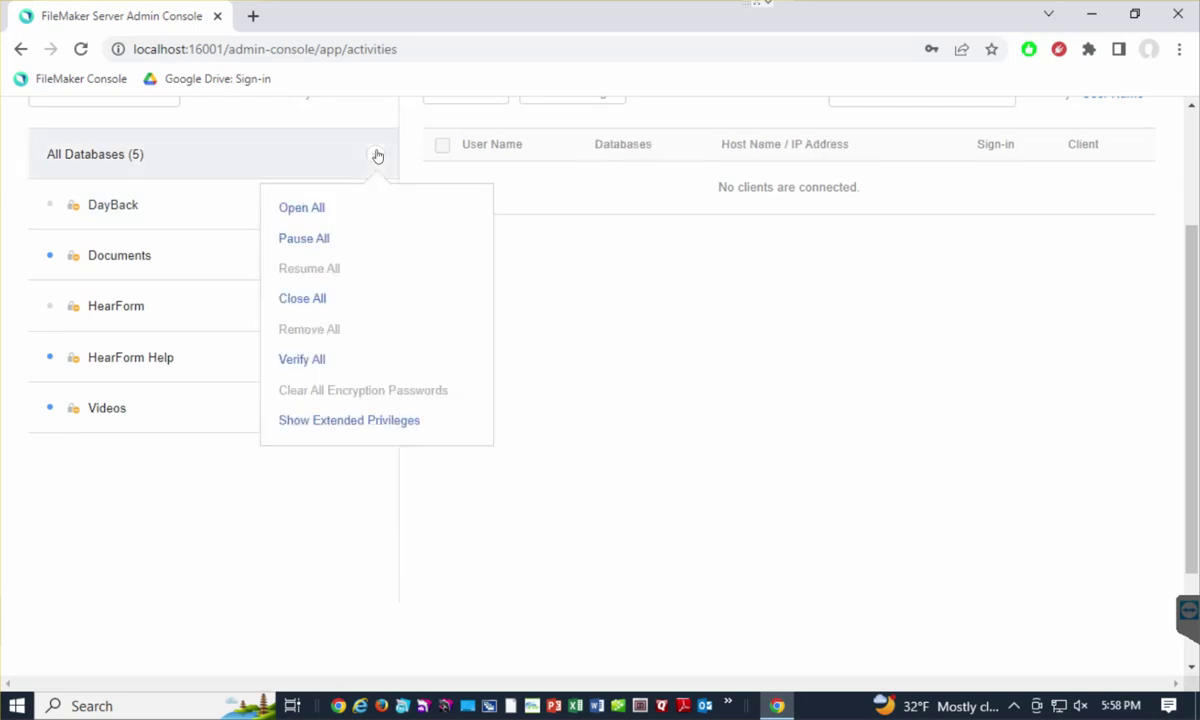
click(301, 298)
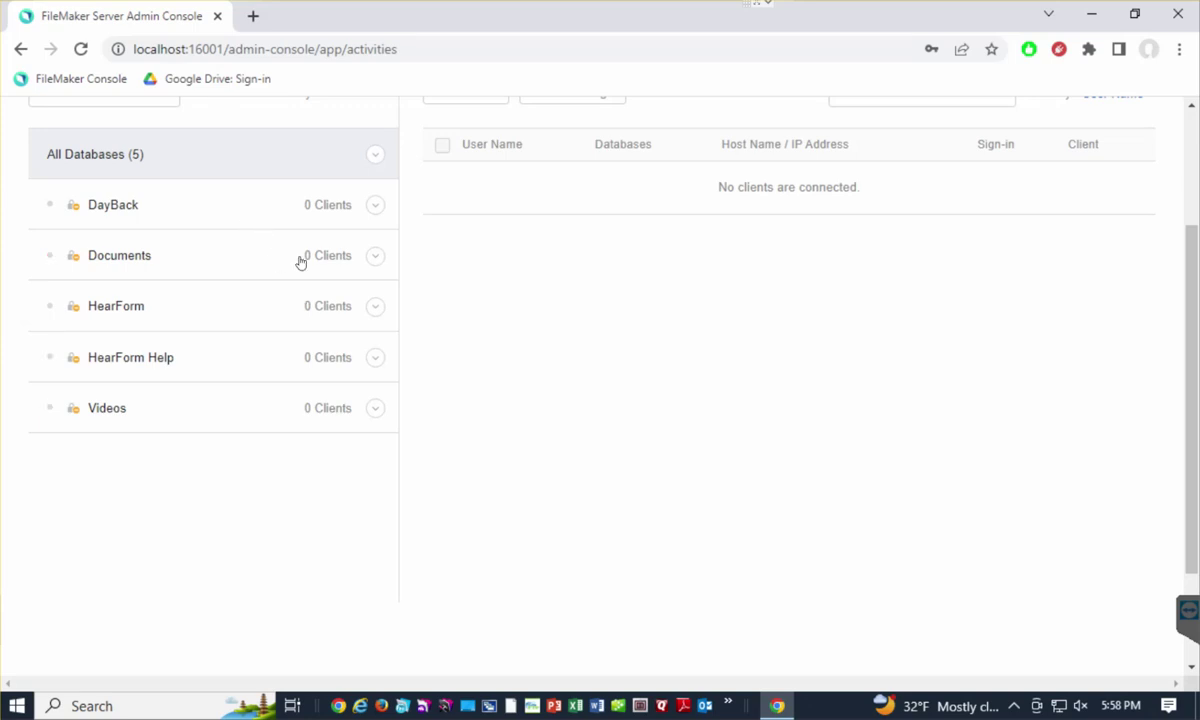
Step: Stop the Database Server from the general configuration settings, with a delay time of 0 minutes and no client message
scroll(300, 262, up, 1)
scroll(745, 297, up, 1)
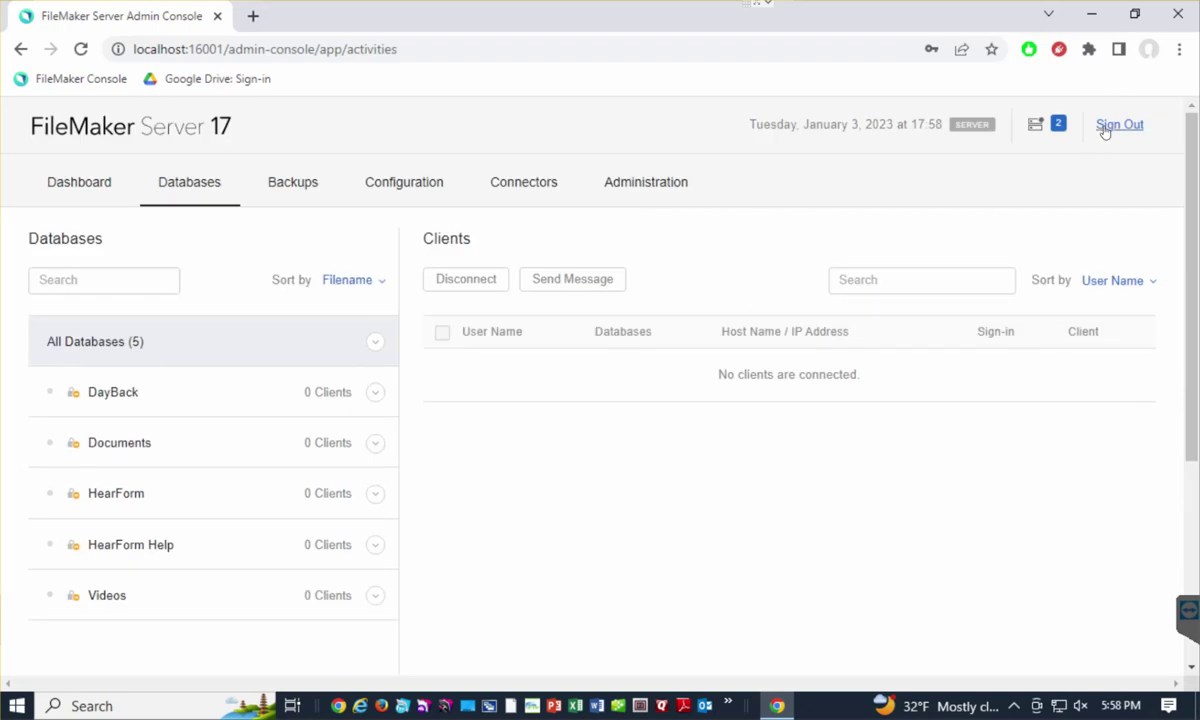
click(404, 190)
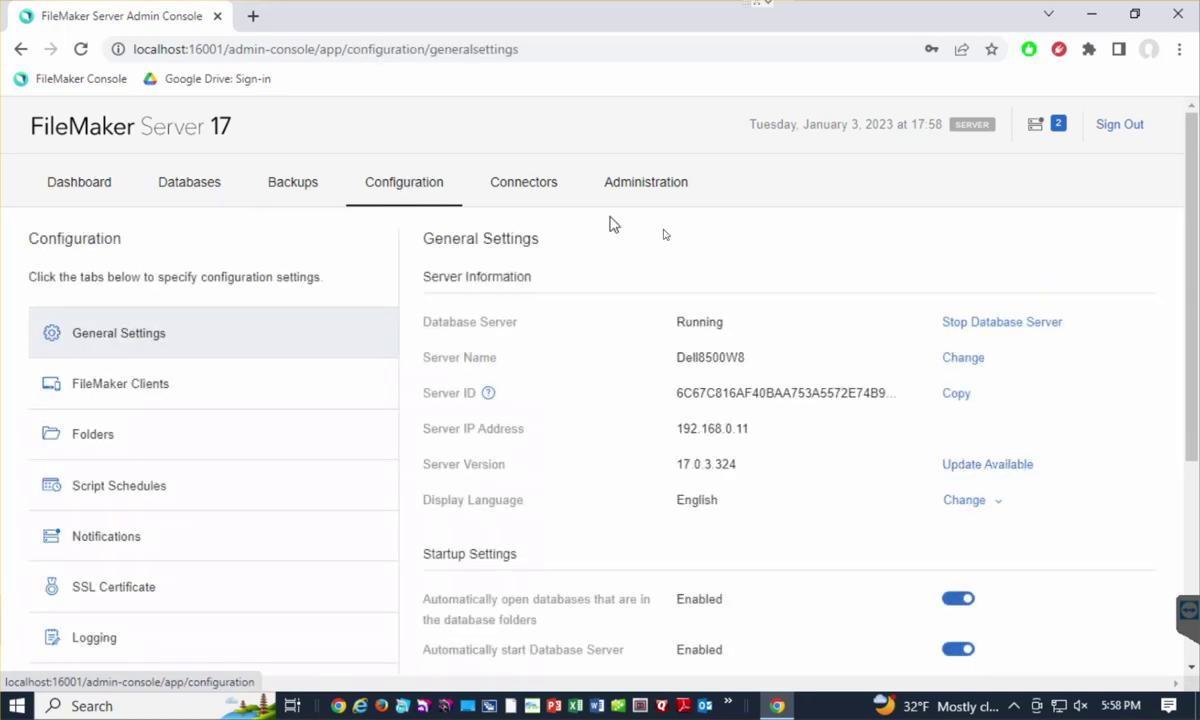
click(986, 322)
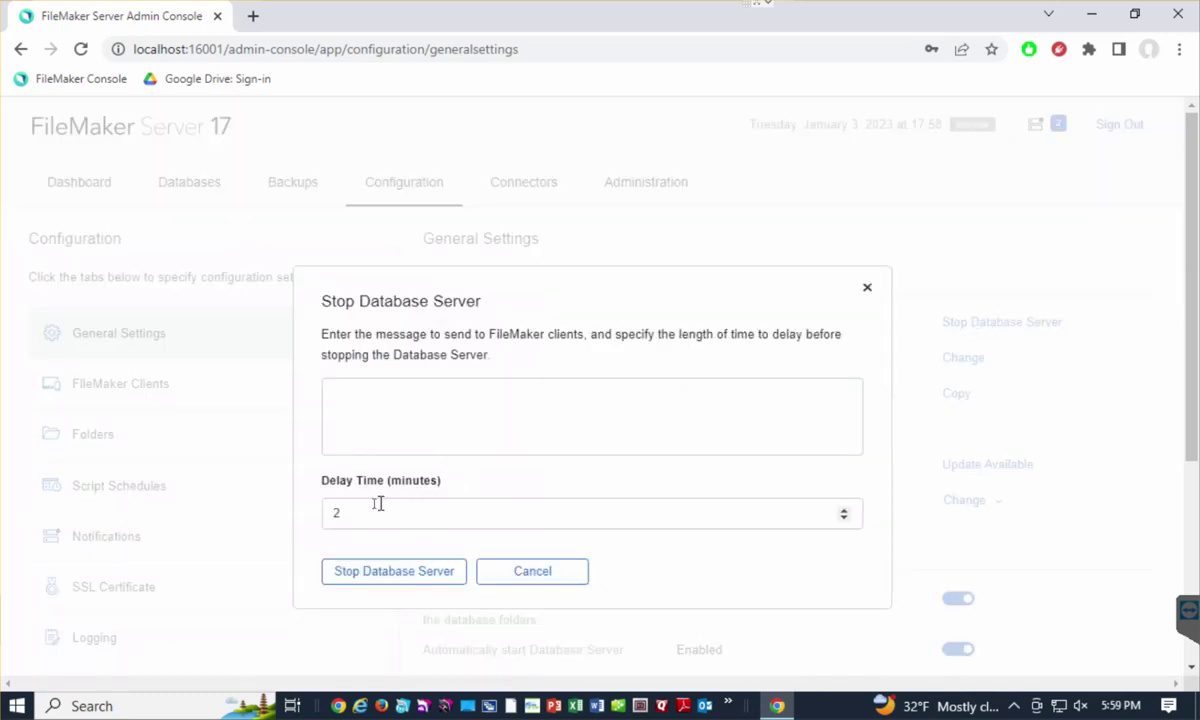
drag(378, 510, 322, 513)
text(0)
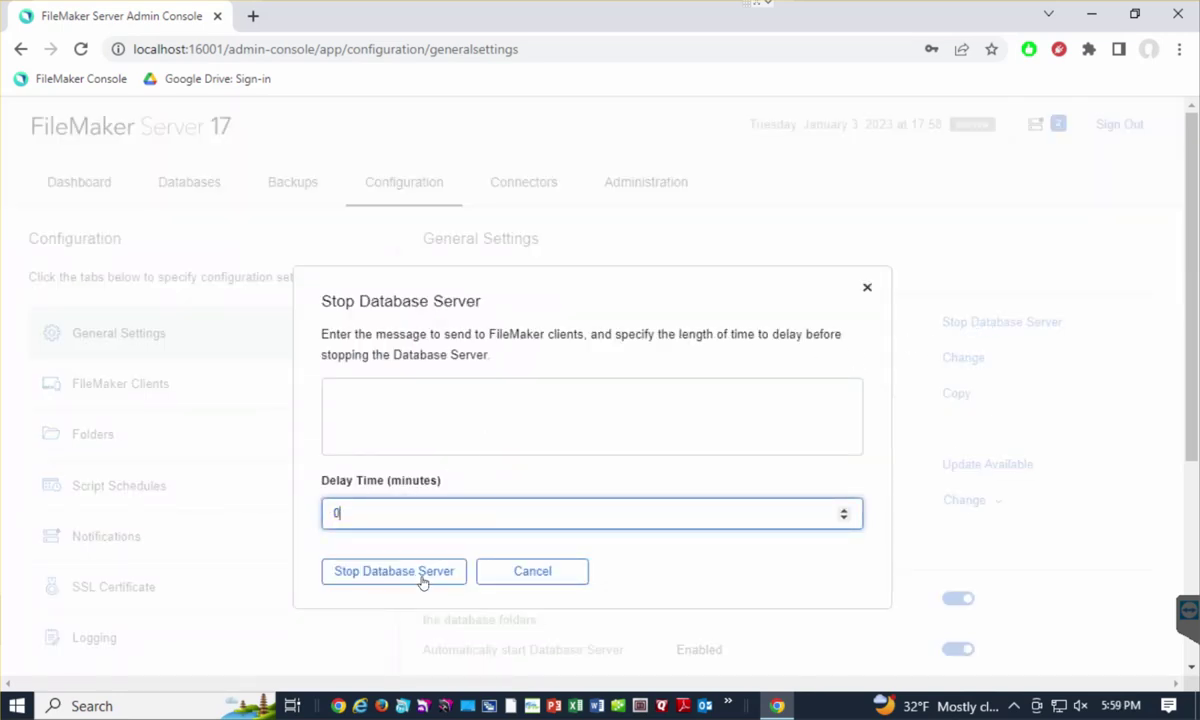
click(417, 576)
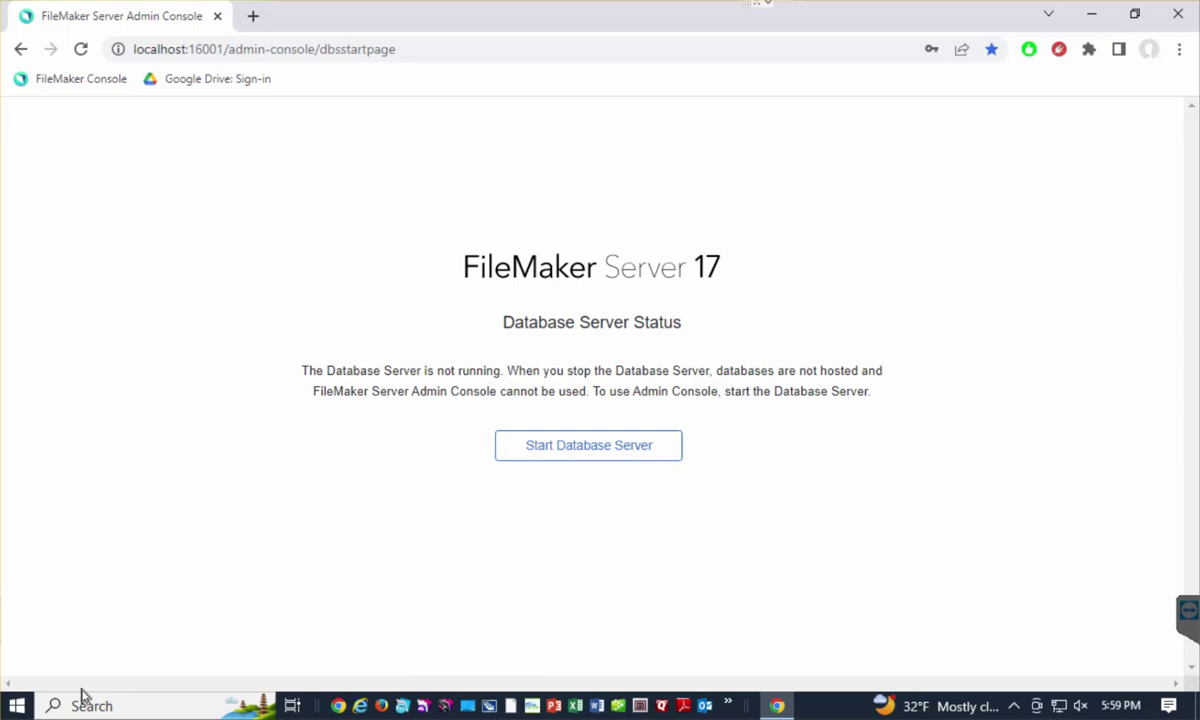
Step: Display the Windows shut down and restart options, and dismiss them without choosing one
right_click(16, 708)
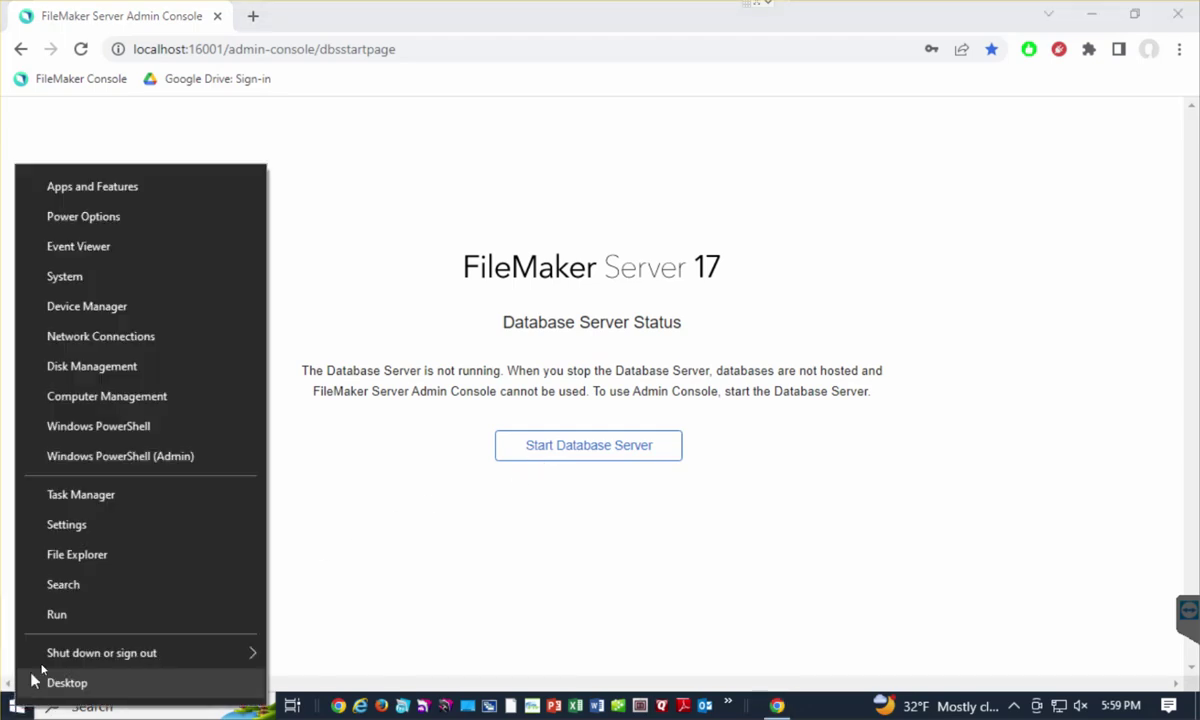
mouse_move(88, 654)
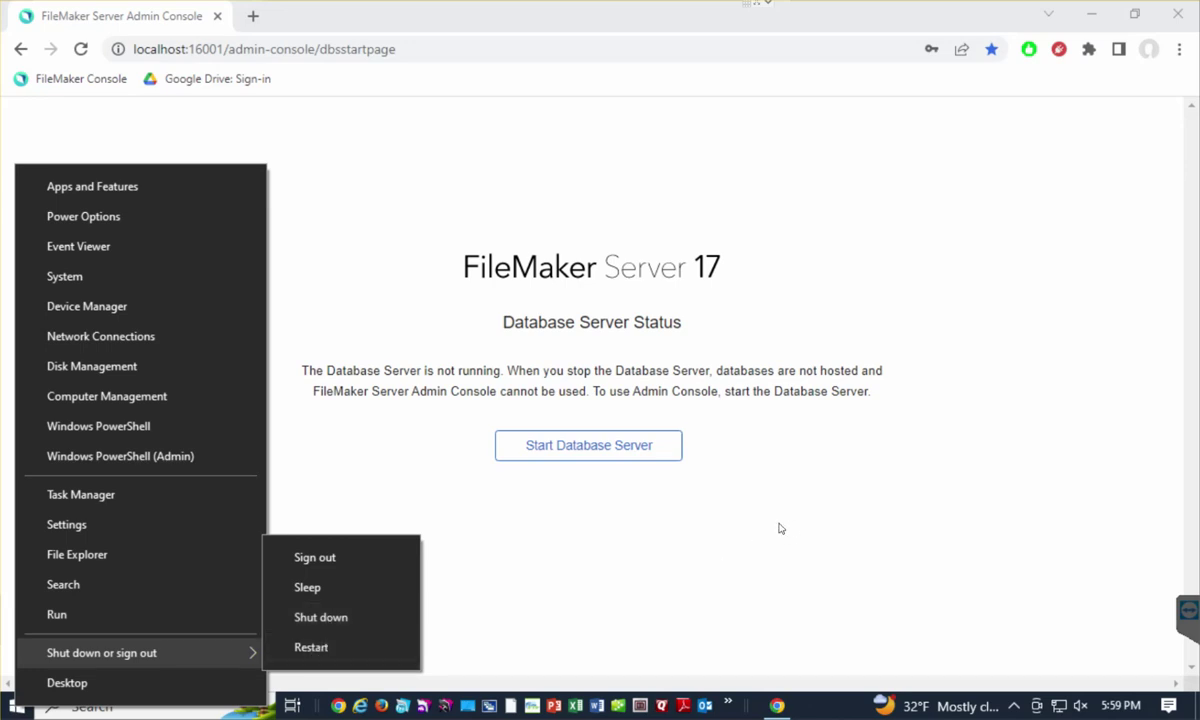
click(754, 481)
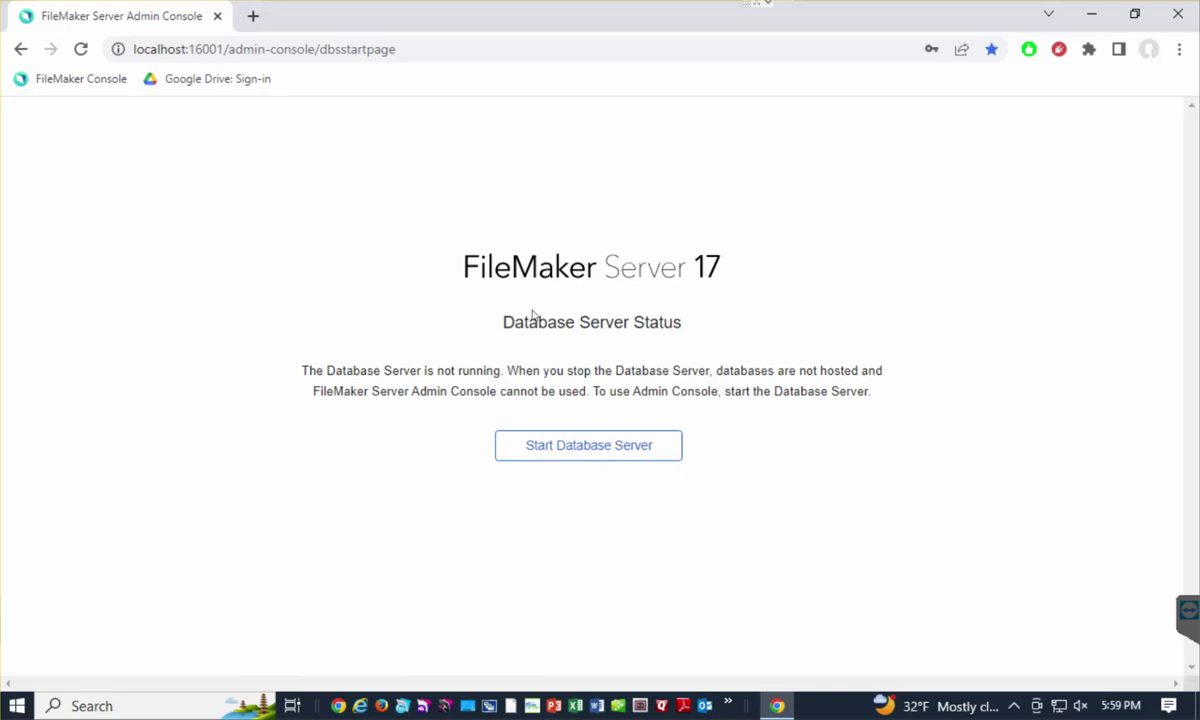
Step: Start the Database Server again and open the Databases page of the admin console
click(576, 452)
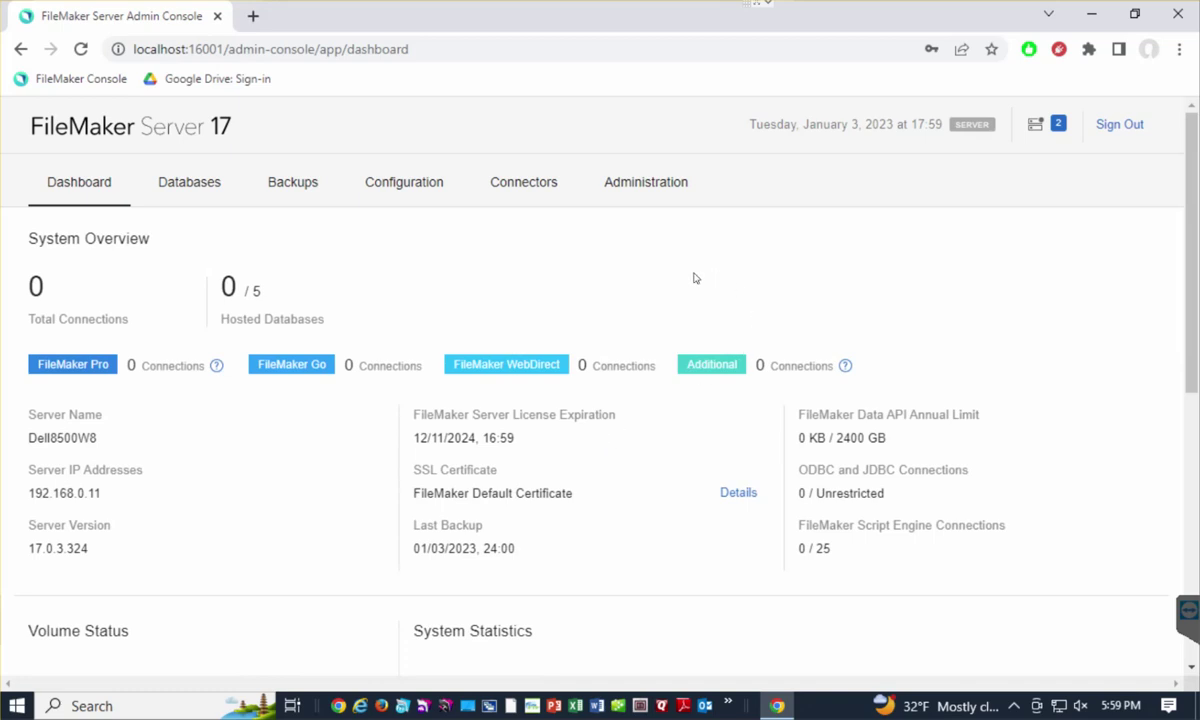
click(196, 192)
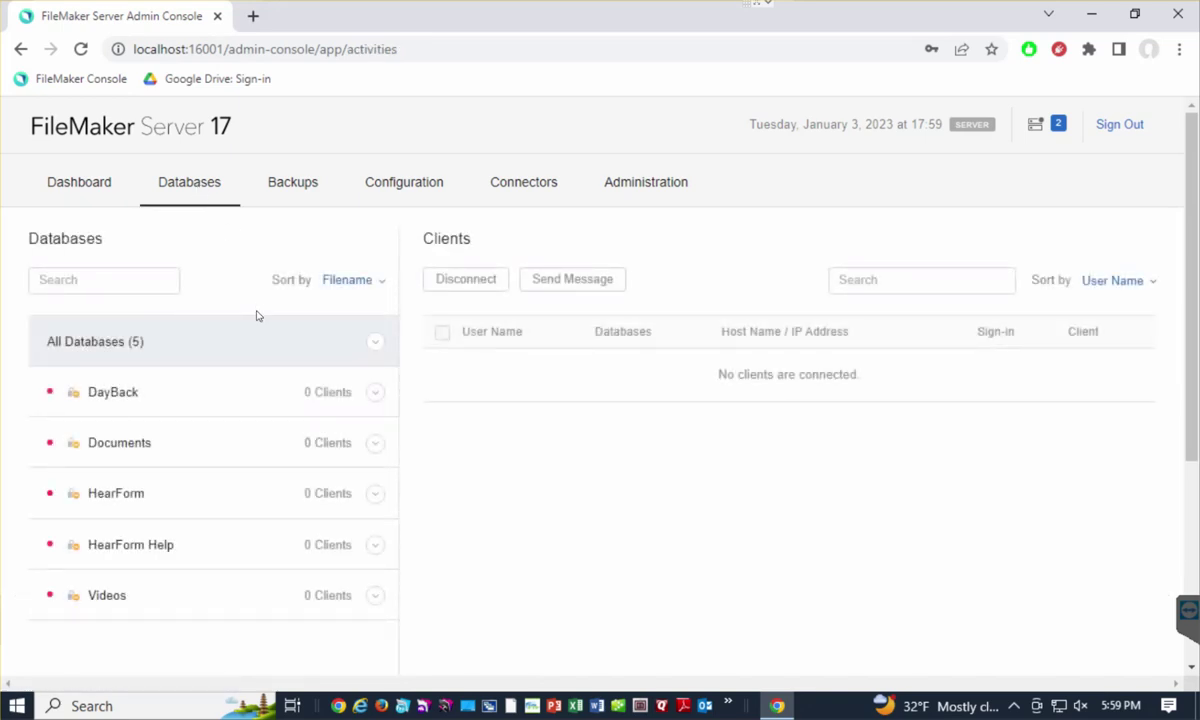